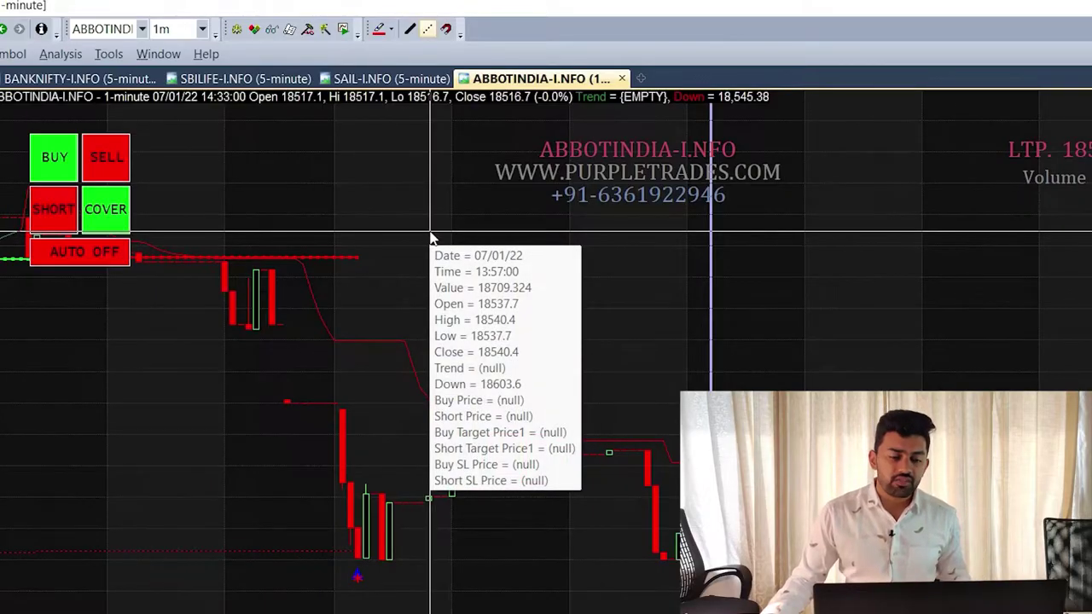
Step: Create a new blank chart and load VWAP.afl into the Formula Editor
left_click(643, 79)
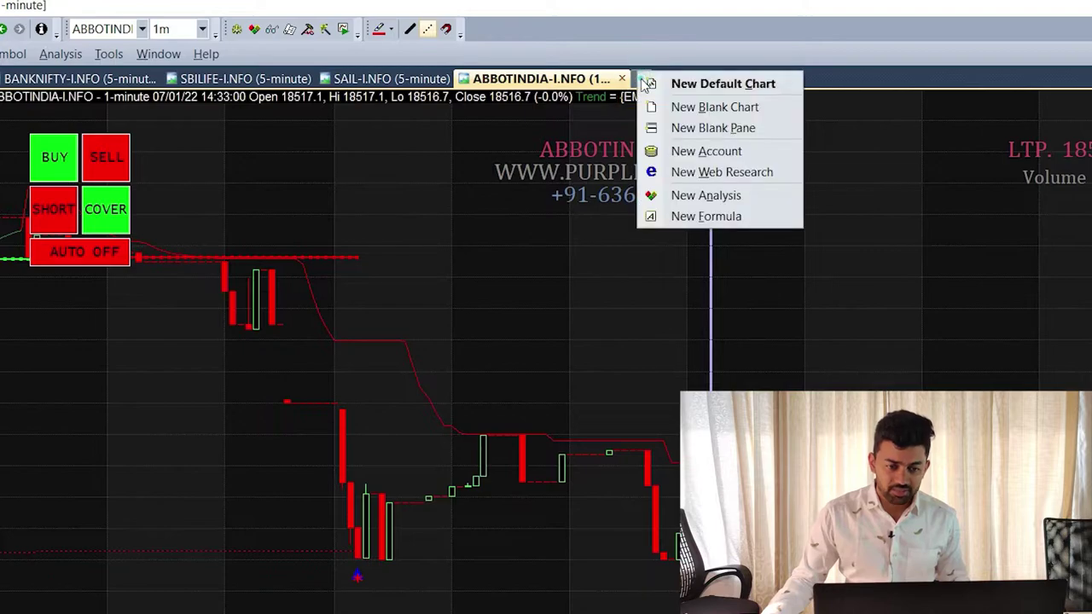
left_click(687, 109)
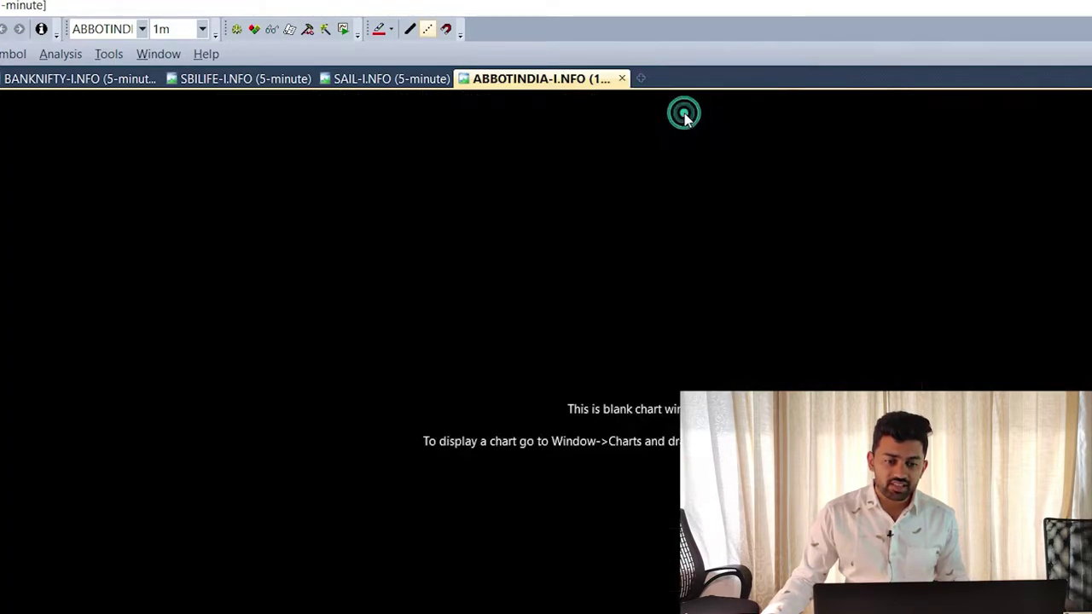
left_click(308, 31)
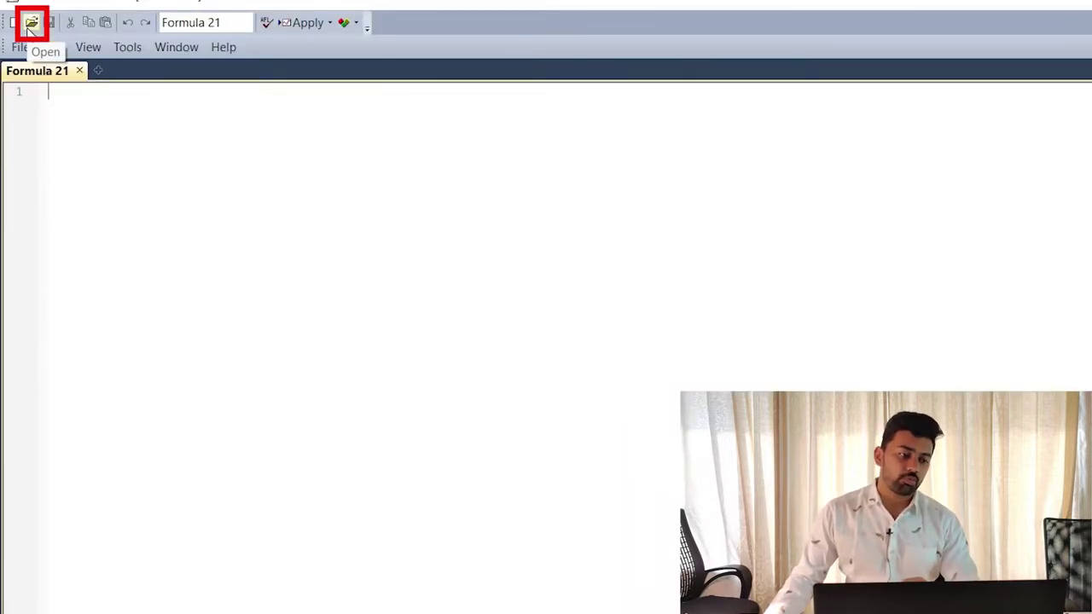
left_click(30, 24)
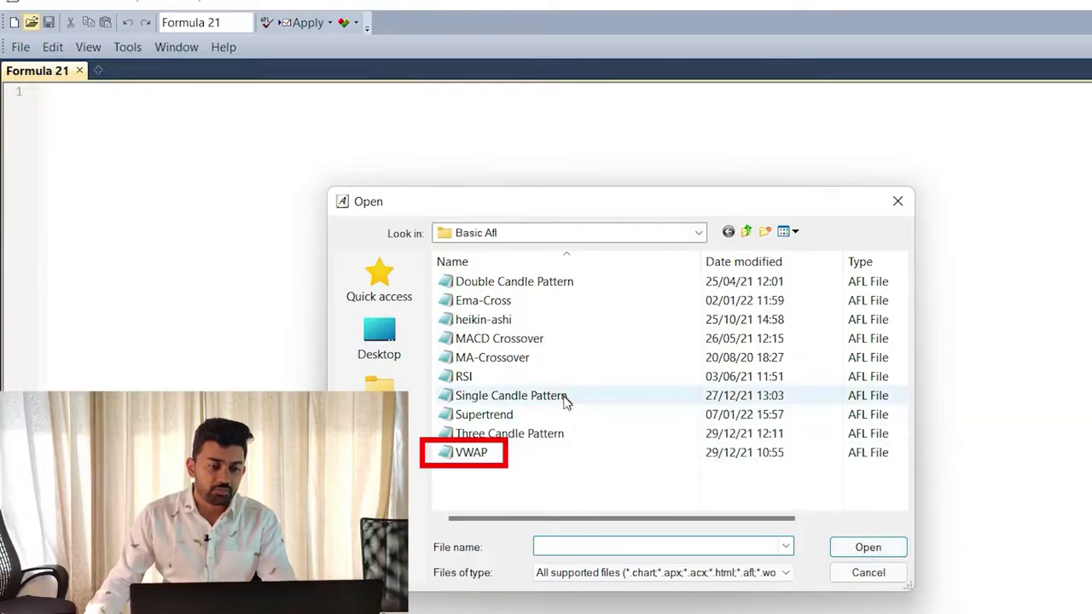
left_click(468, 461)
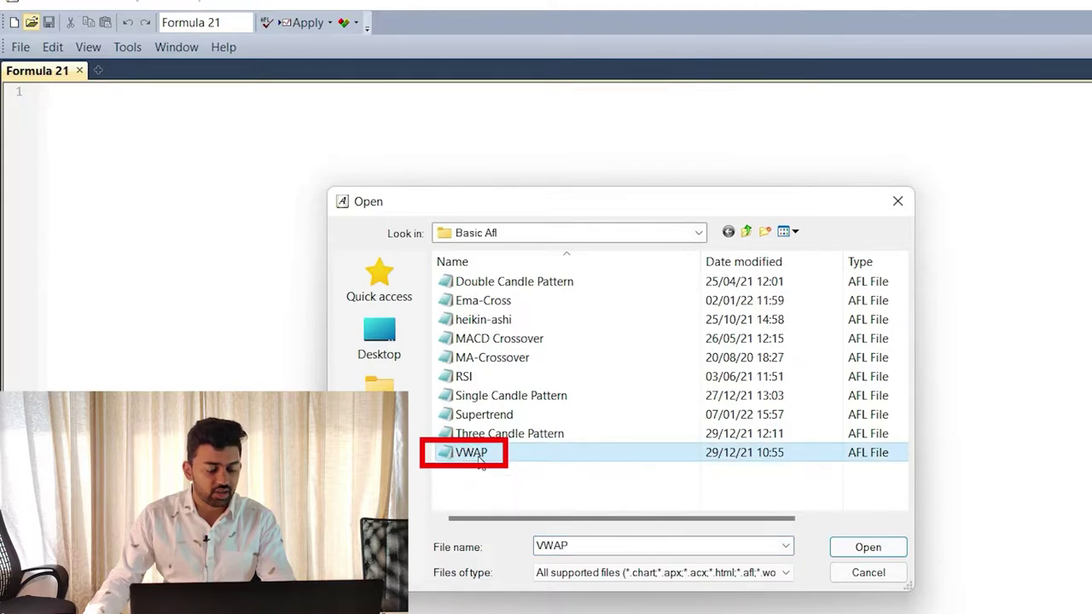
left_click(867, 547)
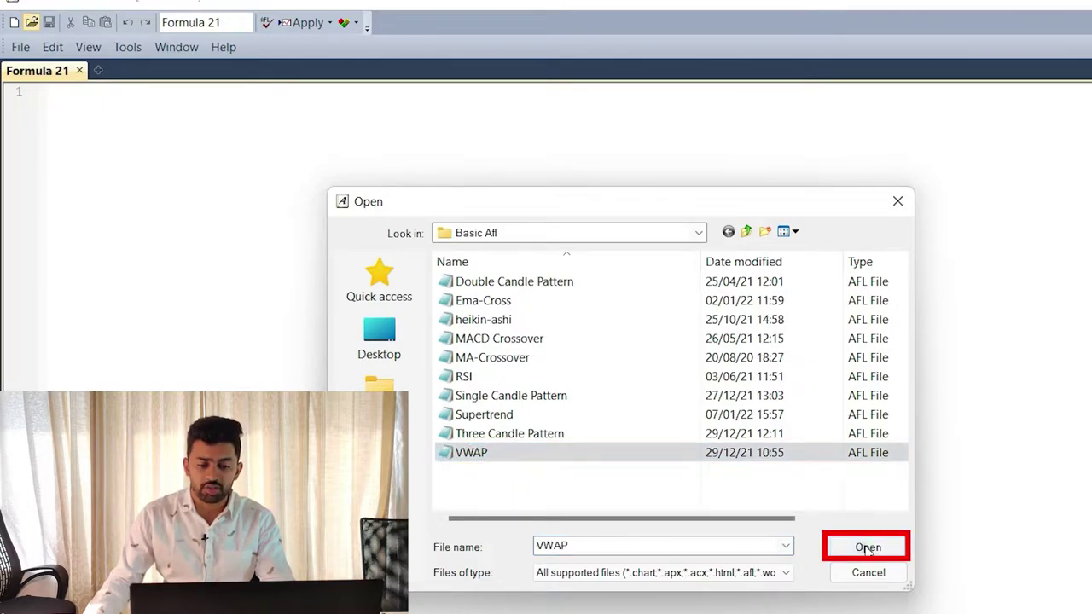
Step: Look over the VWAP strategy code and apply it to the new chart
left_click(794, 463)
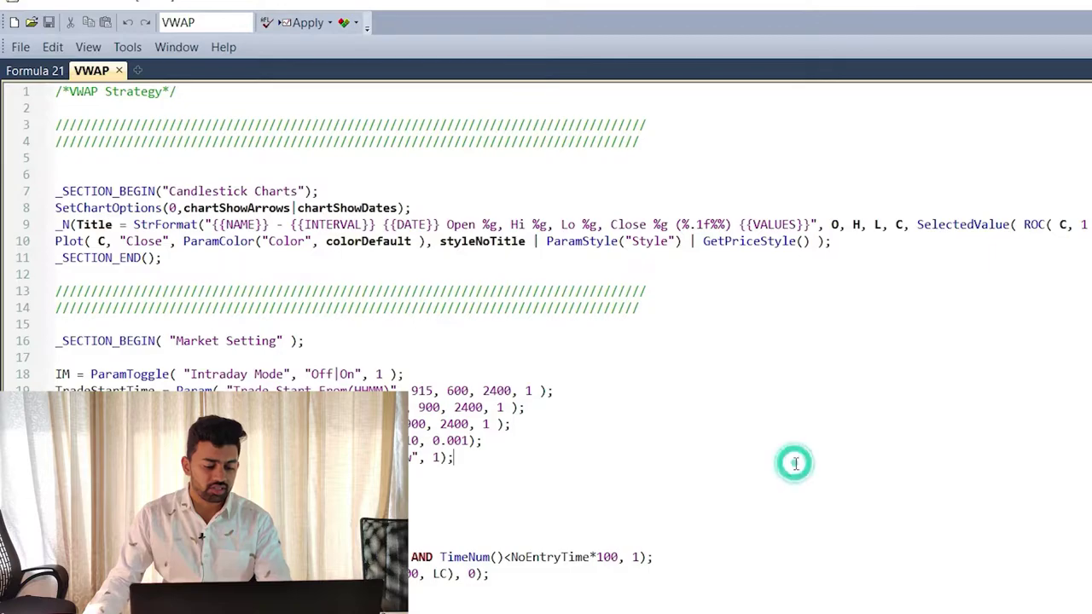
scroll(794, 463, "up", 3, "ctrl")
scroll(646, 478, "down", 20)
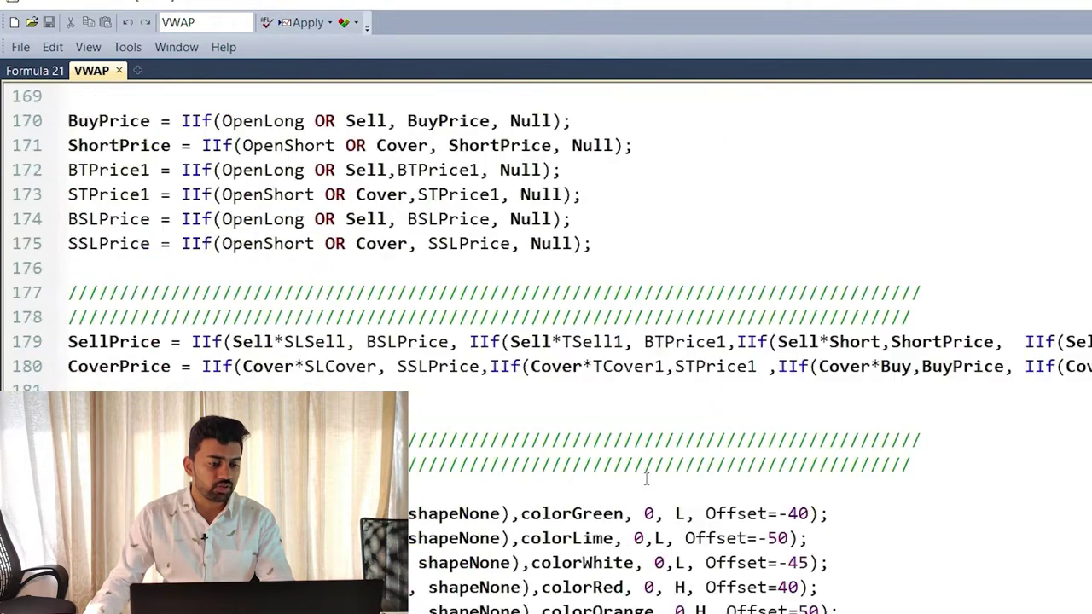
scroll(646, 479, "down", 20)
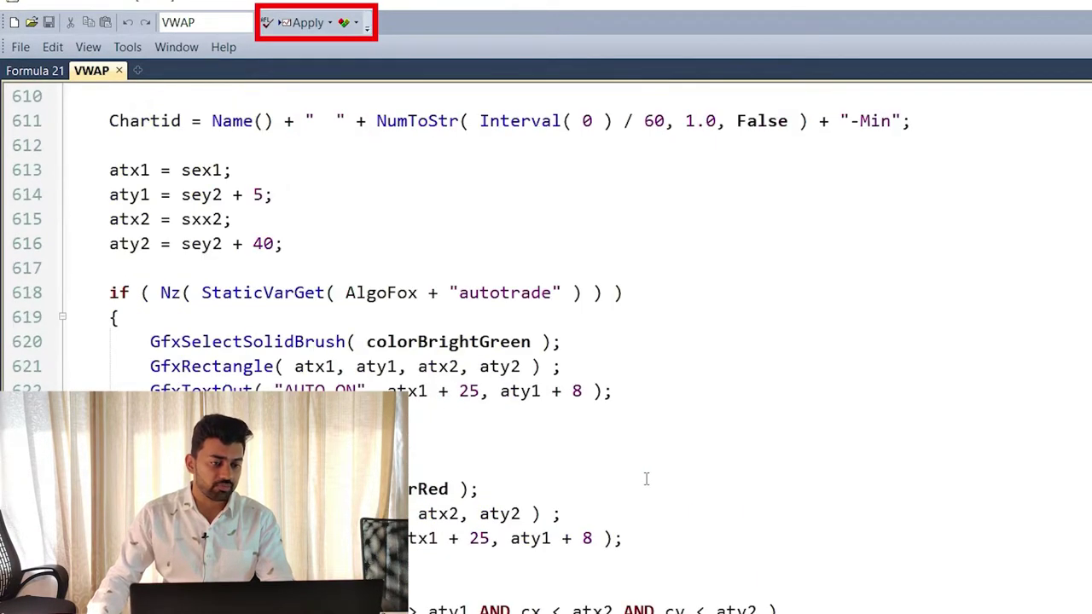
scroll(646, 479, "up", 20)
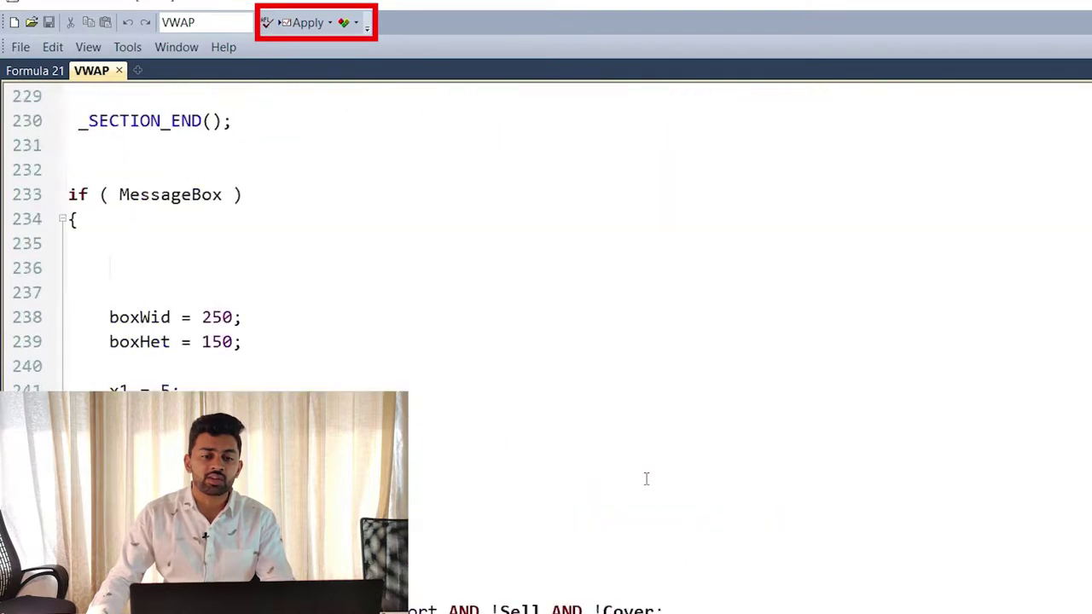
left_click(298, 25)
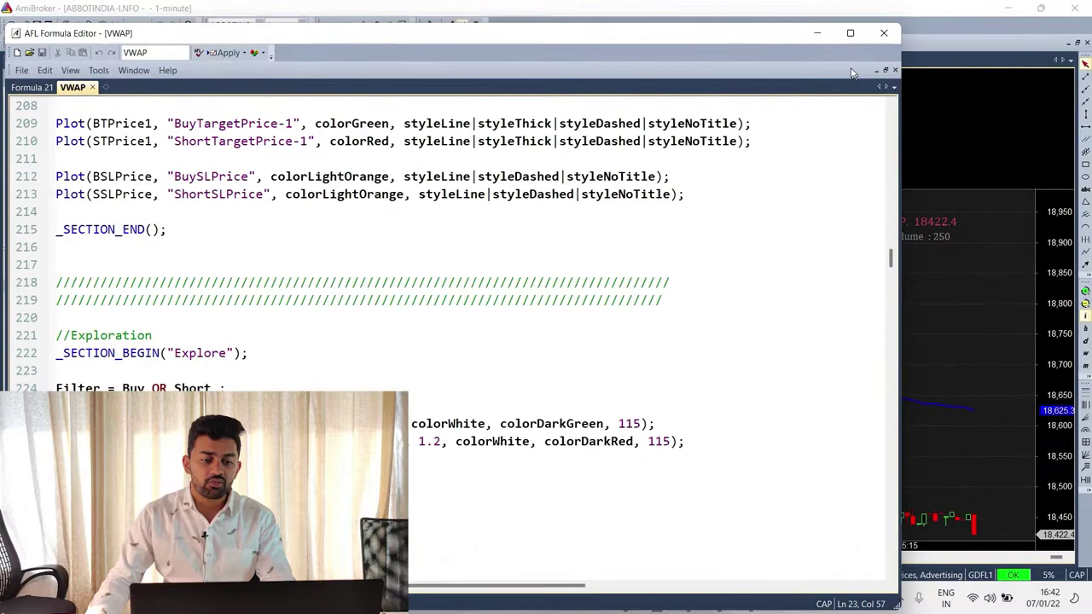
Step: Close the Formula Editor, remove the empty blank pane and zoom the chart out twice
left_click(884, 38)
right_click(559, 162)
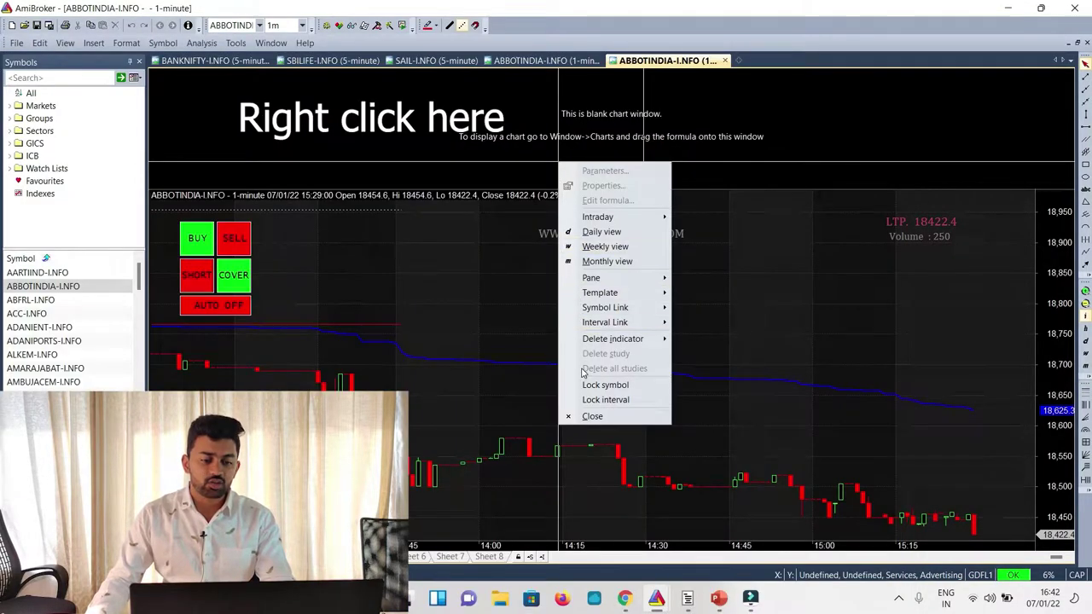
left_click(592, 417)
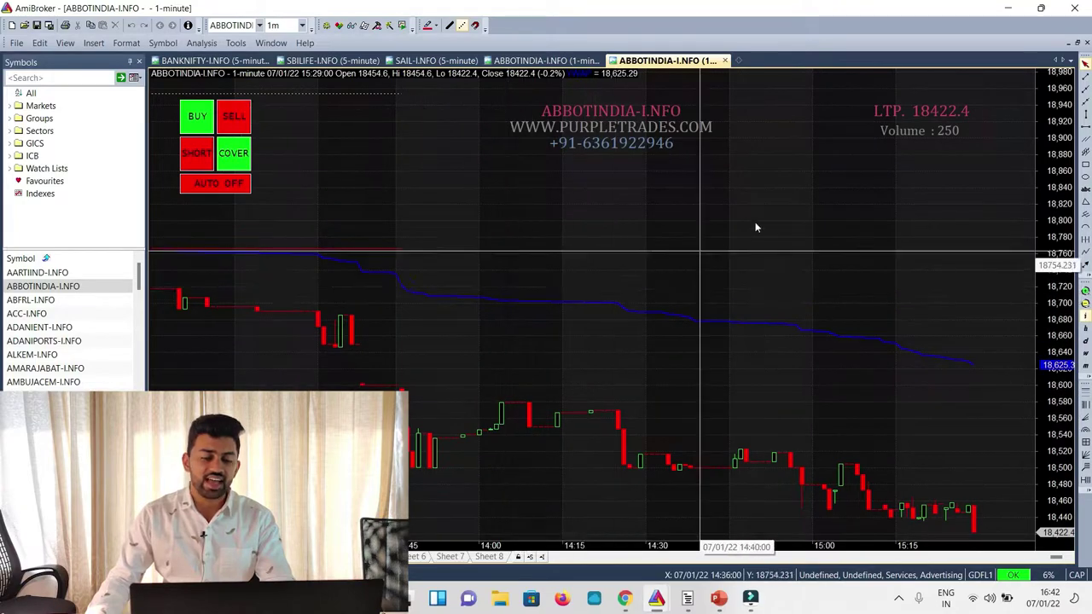
left_click(1087, 304)
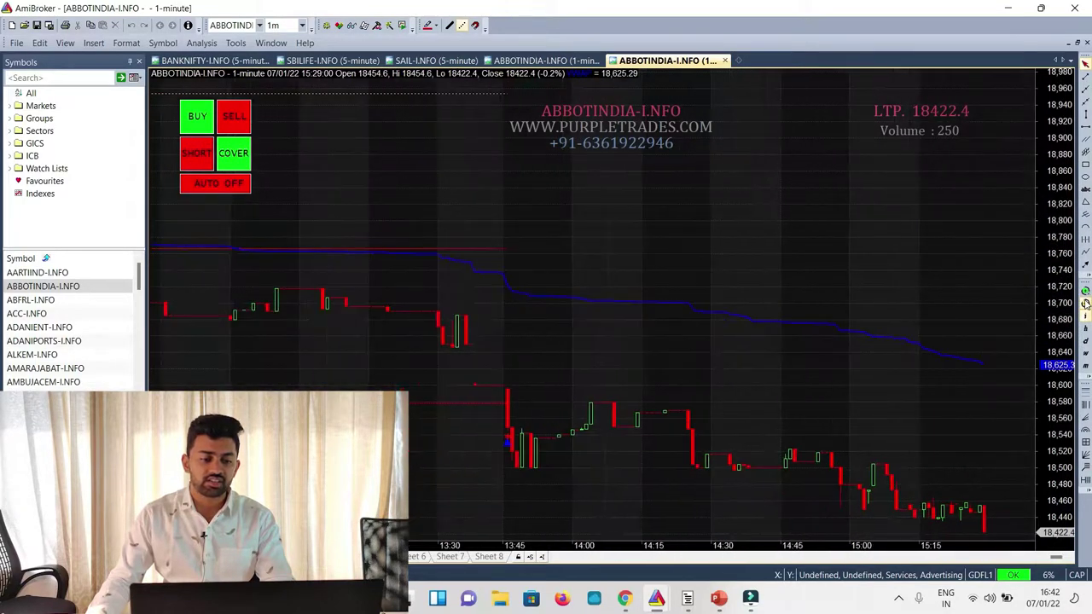
left_click(1086, 304)
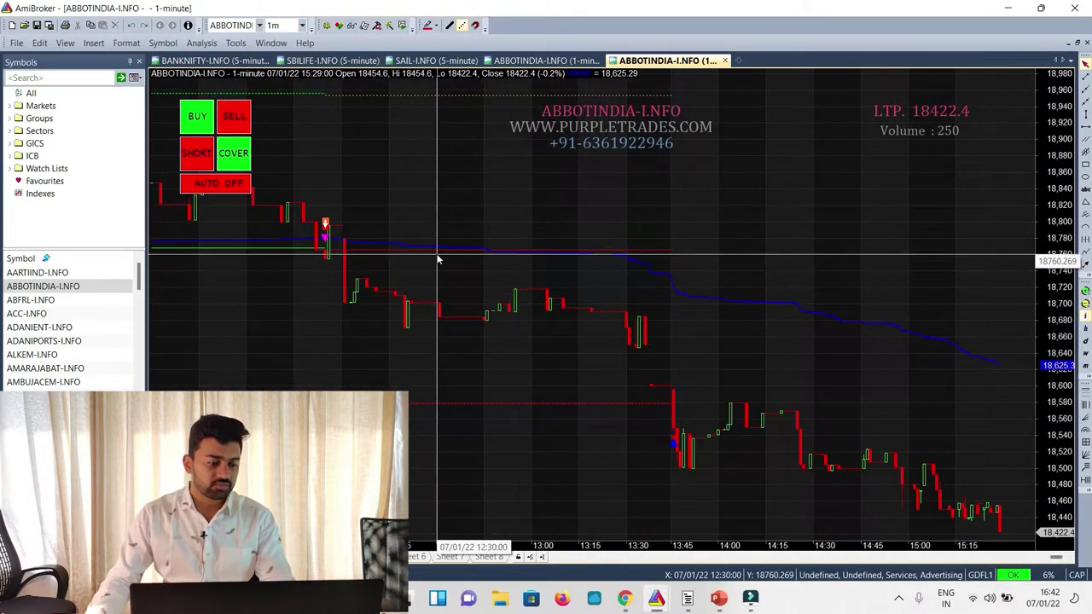
Step: Step the chart through the symbol list from ABFRL-I.NFO down to NMDC-I.NFO
mouse_move(438, 257)
left_click(34, 300)
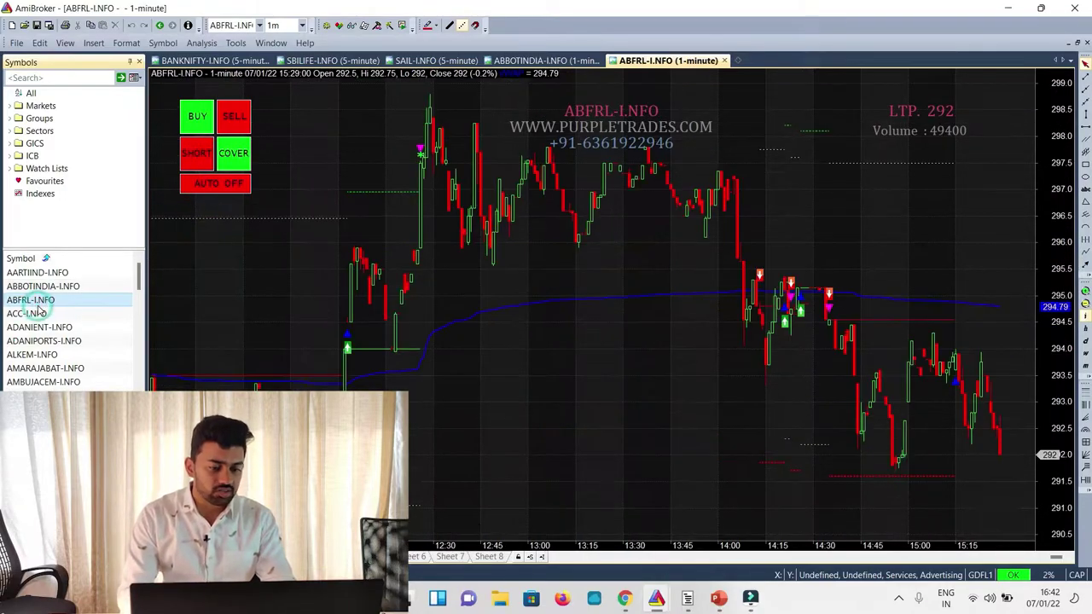
key("Down")
key("Down")
key("Down")
key("Down")
key("Down")
key("Down")
key("Down")
key("Down")
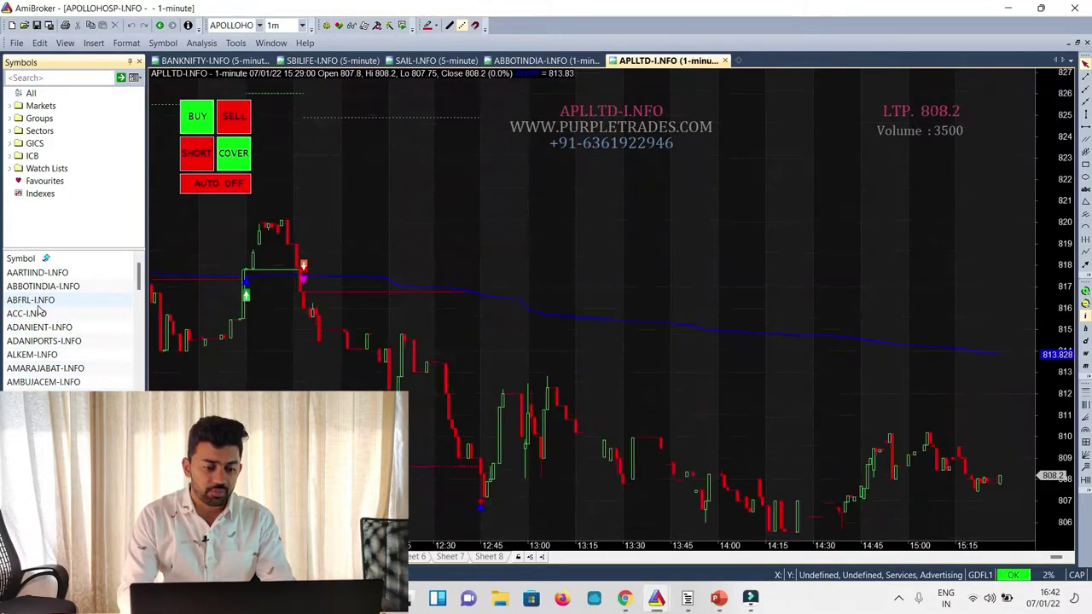
key("Down")
key("Down")
key("Down")
key("Down")
key("Down")
key("Down")
key("Down")
key("Down")
key("Down")
key("Down")
key("Down")
key("Down")
key("Down")
key("Down")
key("Down")
key("Down")
key("Down")
key("Down")
key("Down")
key("Down")
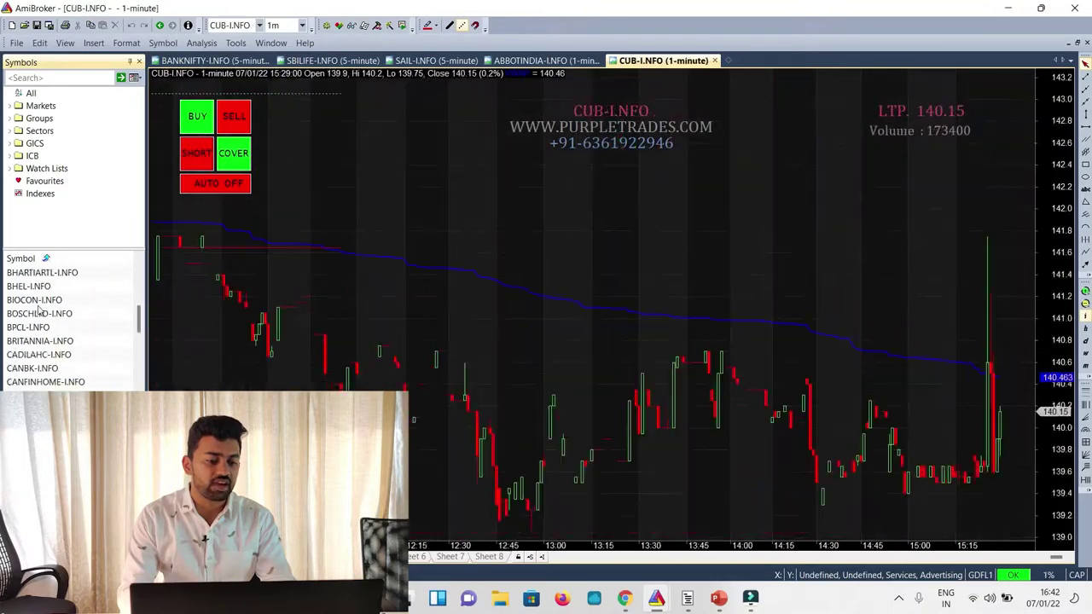
key("Down")
key("Down")
key("Down")
key("Down")
key("Down")
key("Down")
key("Down")
key("Down")
key("Down")
key("Down")
key("Down")
key("Down")
key("Down")
key("Down")
key("Down")
key("Down")
key("Down")
key("Down")
key("Down")
key("Down")
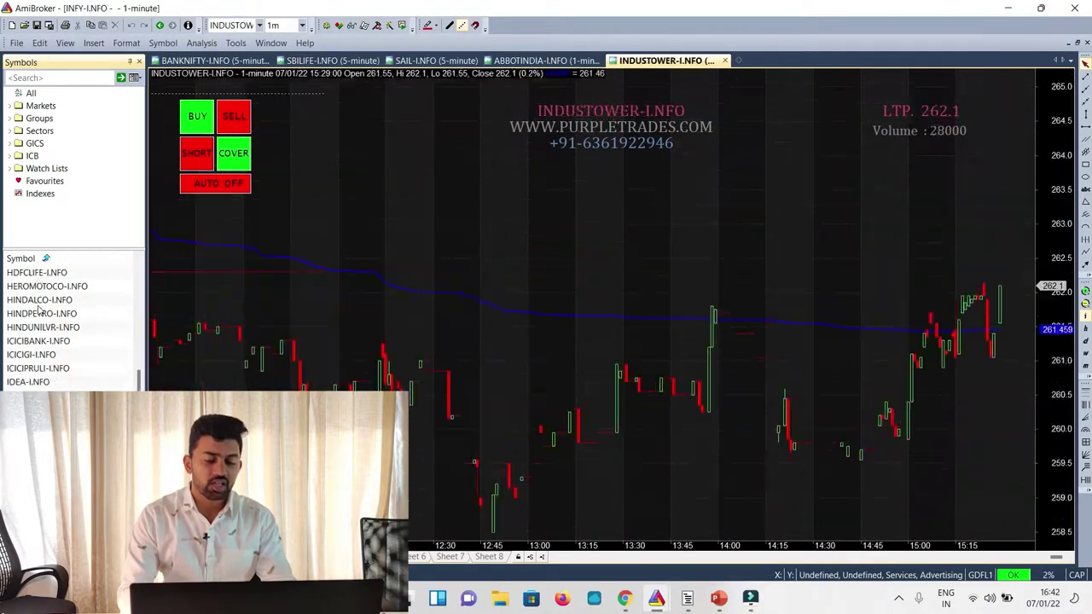
key("Down")
key("Down")
key("Down")
key("Down")
key("Down")
key("Down")
key("Down")
key("Down")
key("Down")
key("Down")
key("Down")
key("Down")
key("Down")
key("Down")
key("Down")
key("Down")
key("Down")
key("Down")
key("Down")
key("Down")
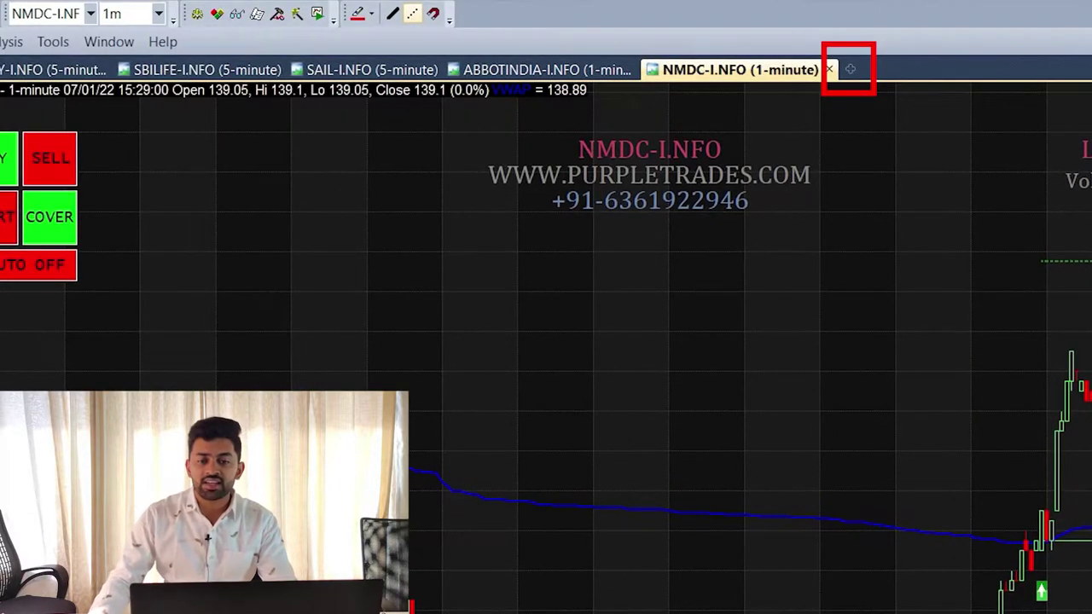
Step: Create a new Analysis window and load VWAP.afl from the Basic Afl folder as its formula
left_click(851, 69)
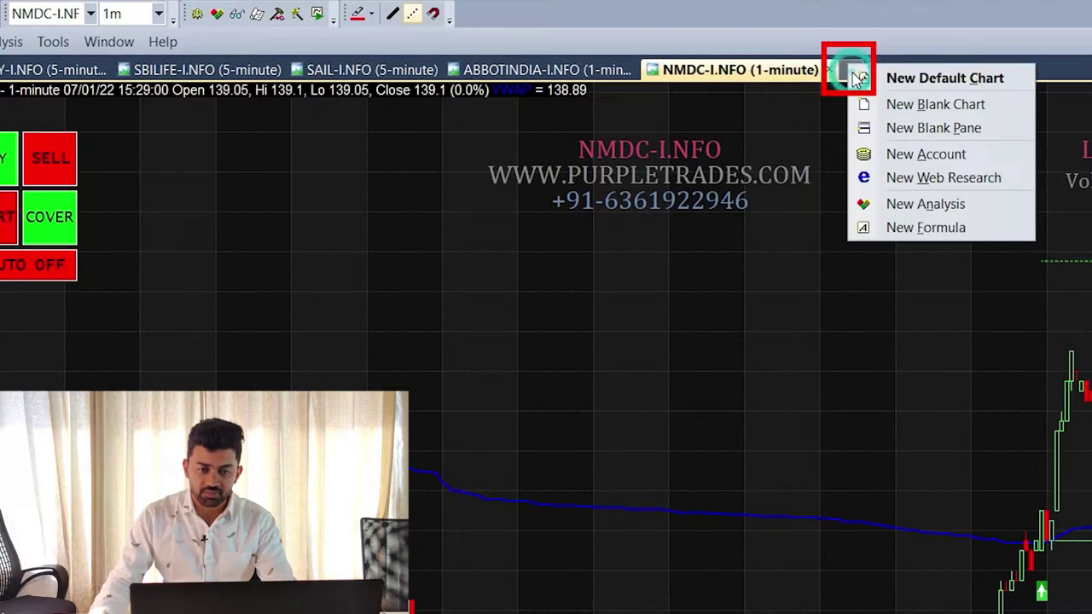
left_click(929, 205)
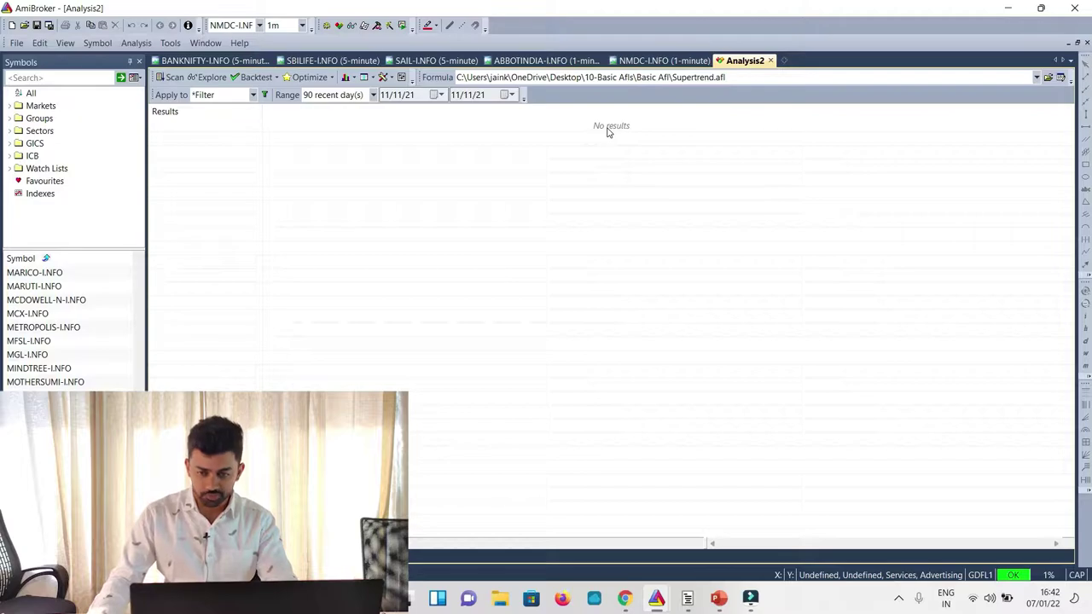
left_click(1048, 78)
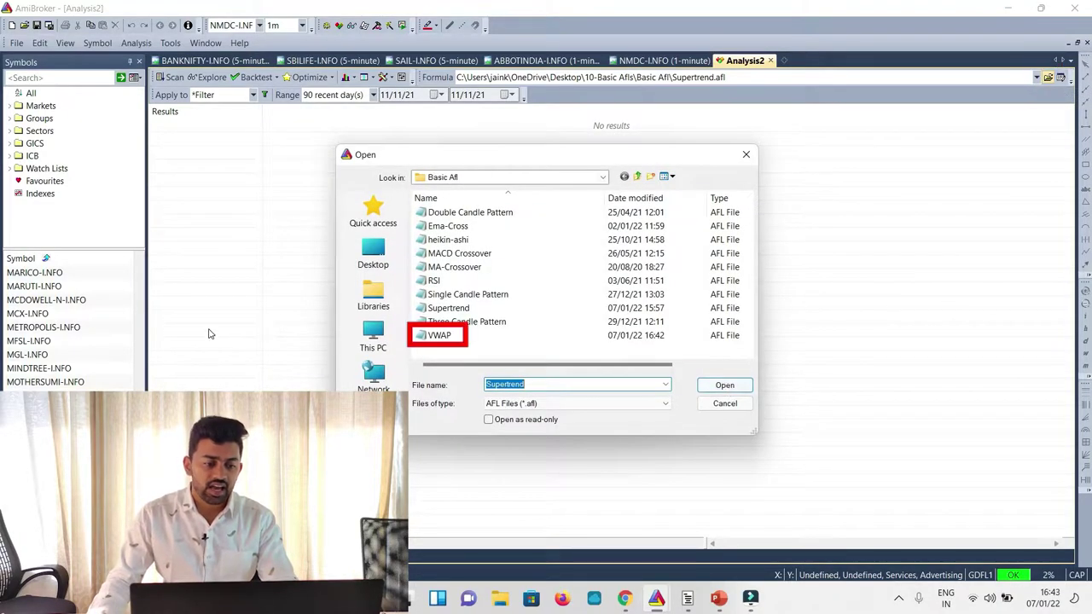
left_click(430, 335)
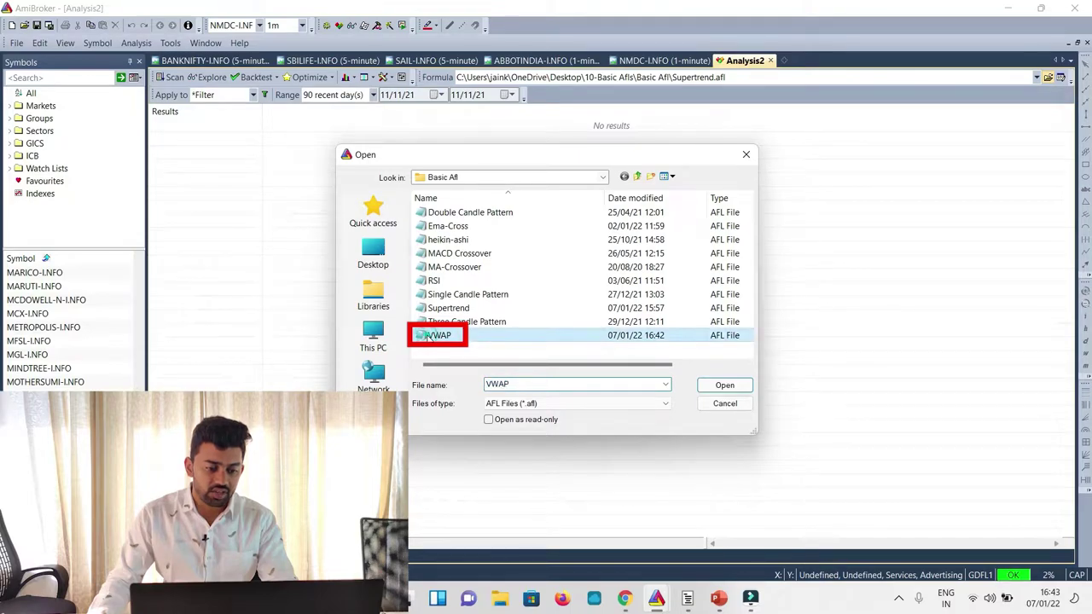
left_click(715, 390)
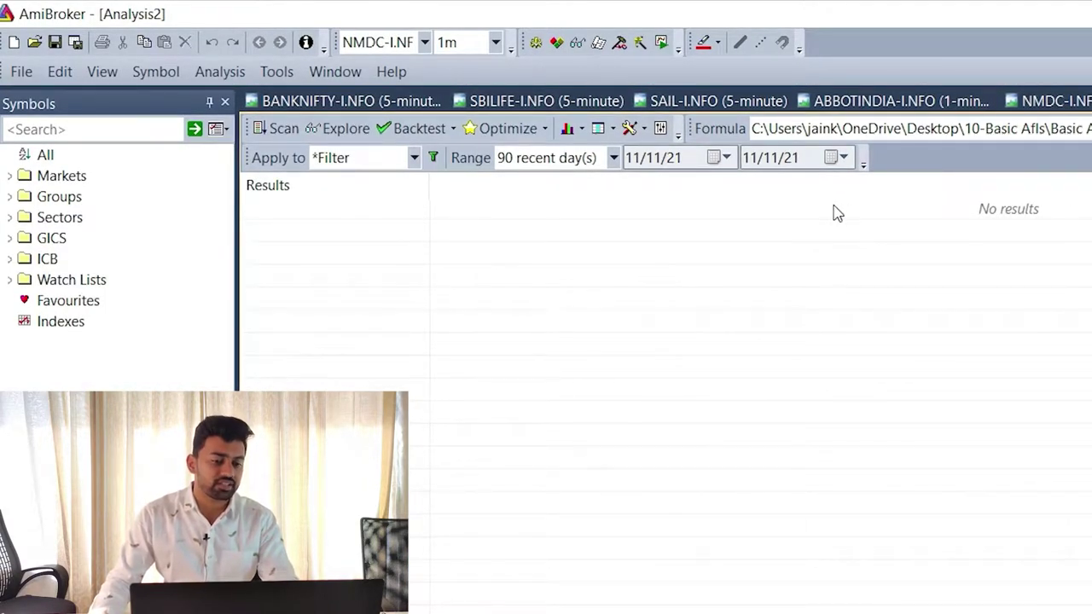
Step: In the VWAP parameters, switch Intraday Mode to Off
left_click(660, 130)
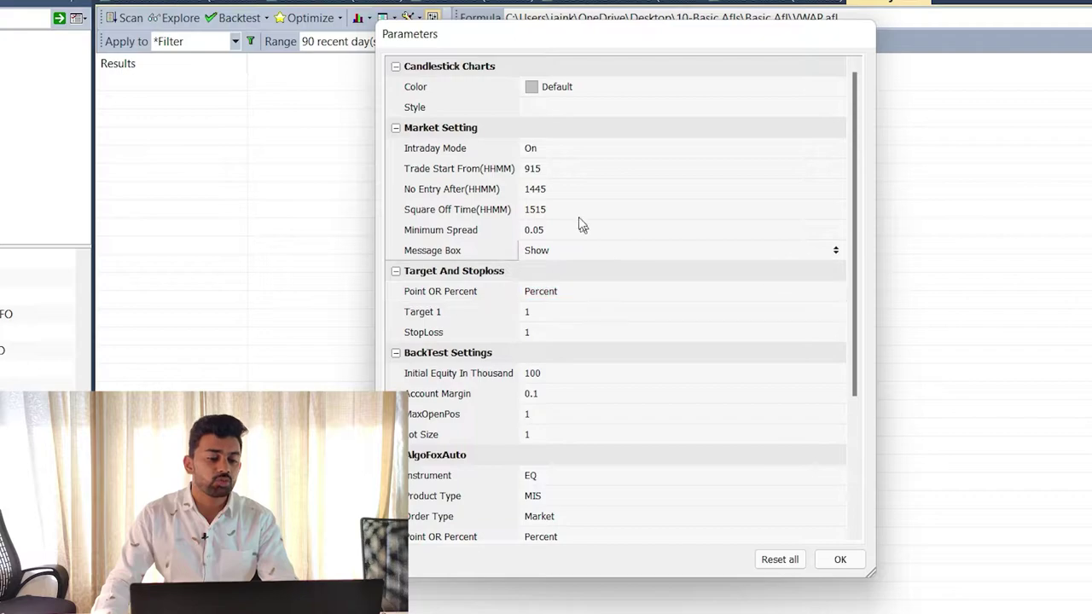
left_click(547, 152)
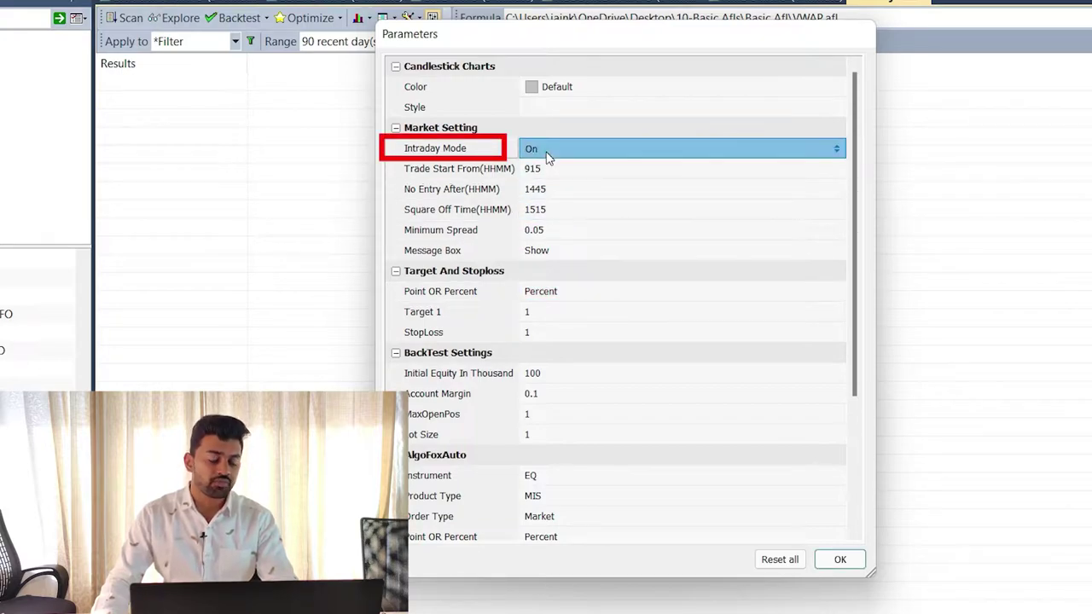
left_click(547, 152)
left_click(547, 151)
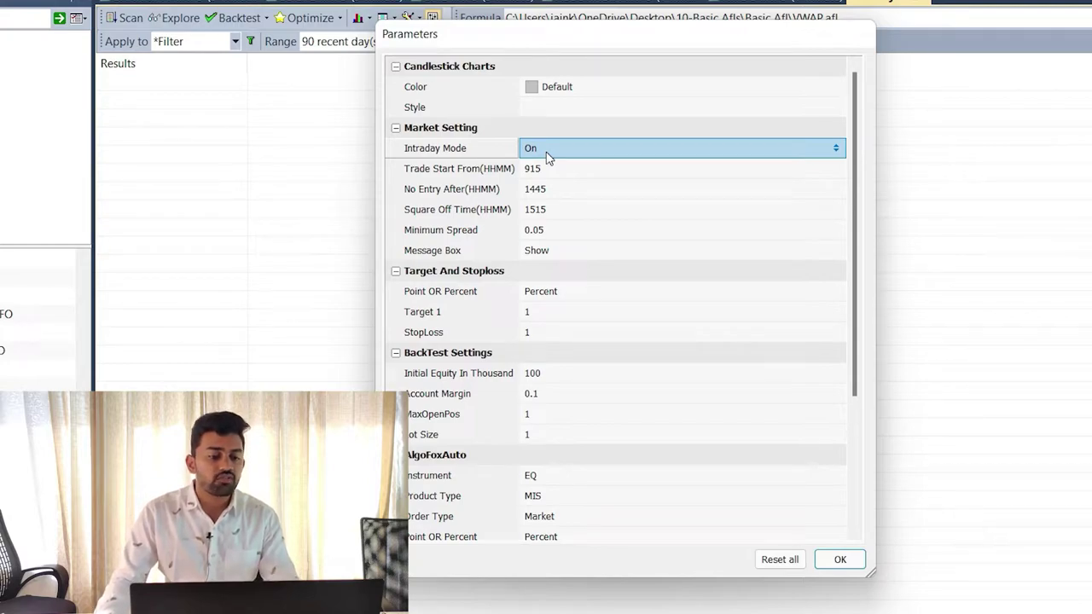
double_click(547, 154)
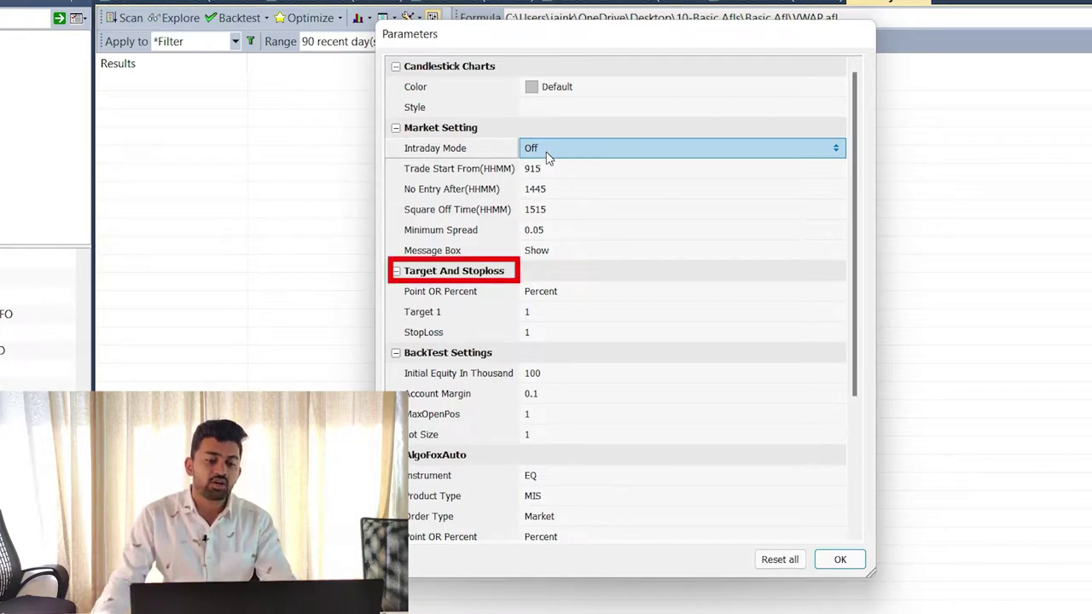
Step: Keep Point OR Percent on Percent with Target 1 and StopLoss 1, then accept the parameters
left_click(597, 252)
left_click(555, 290)
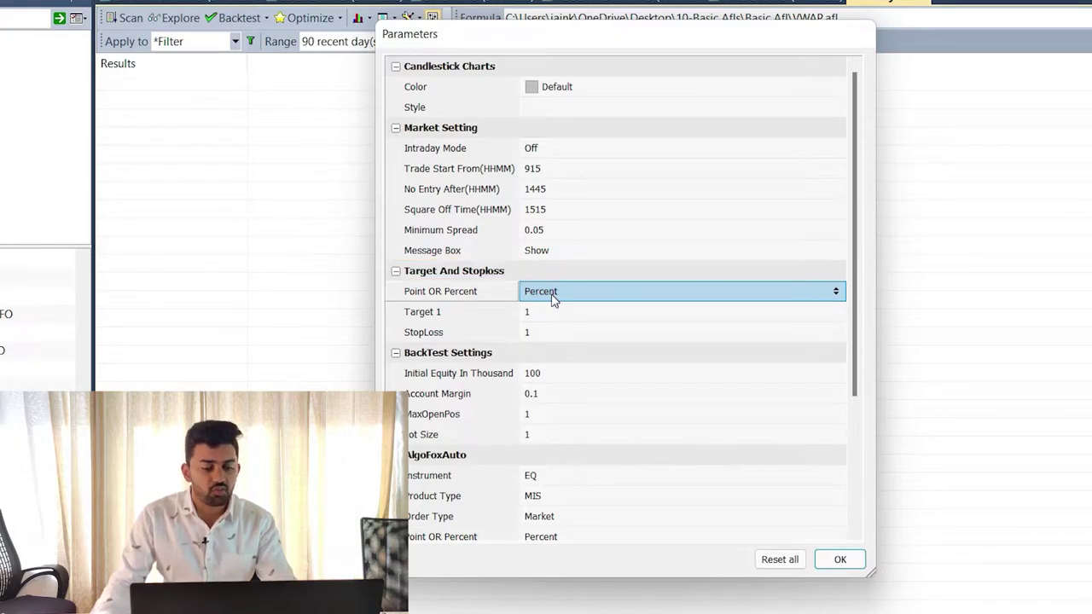
left_click(552, 299)
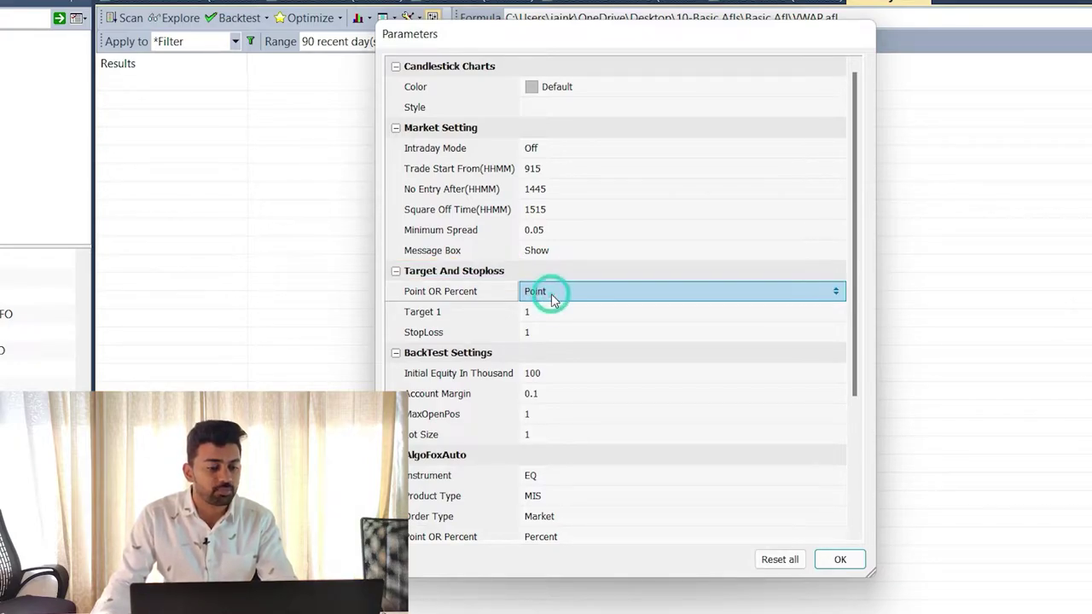
left_click(553, 298)
left_click(534, 315)
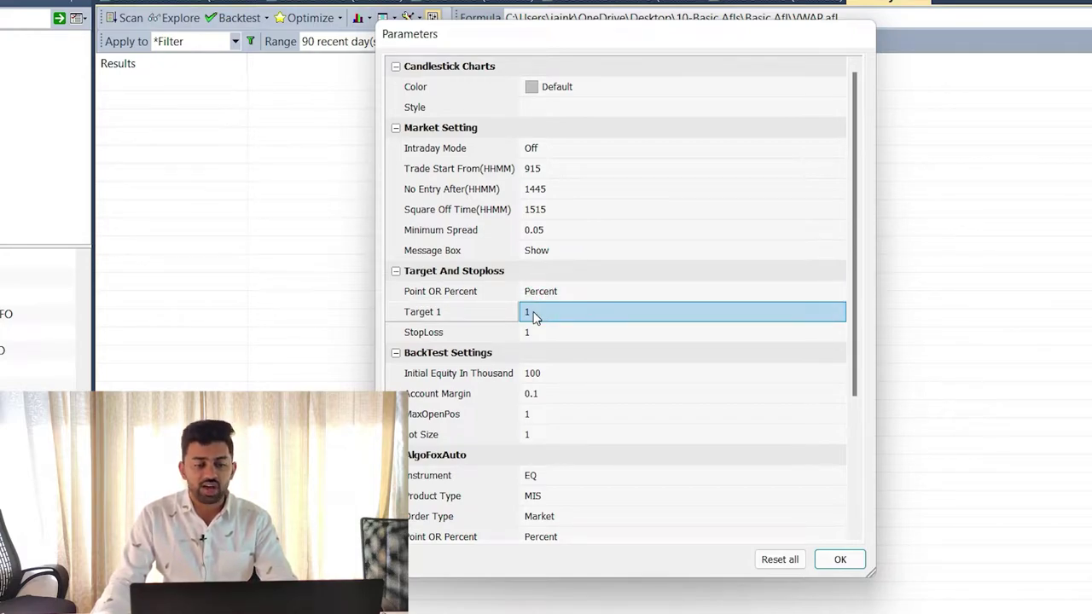
left_click(546, 292)
left_click(539, 313)
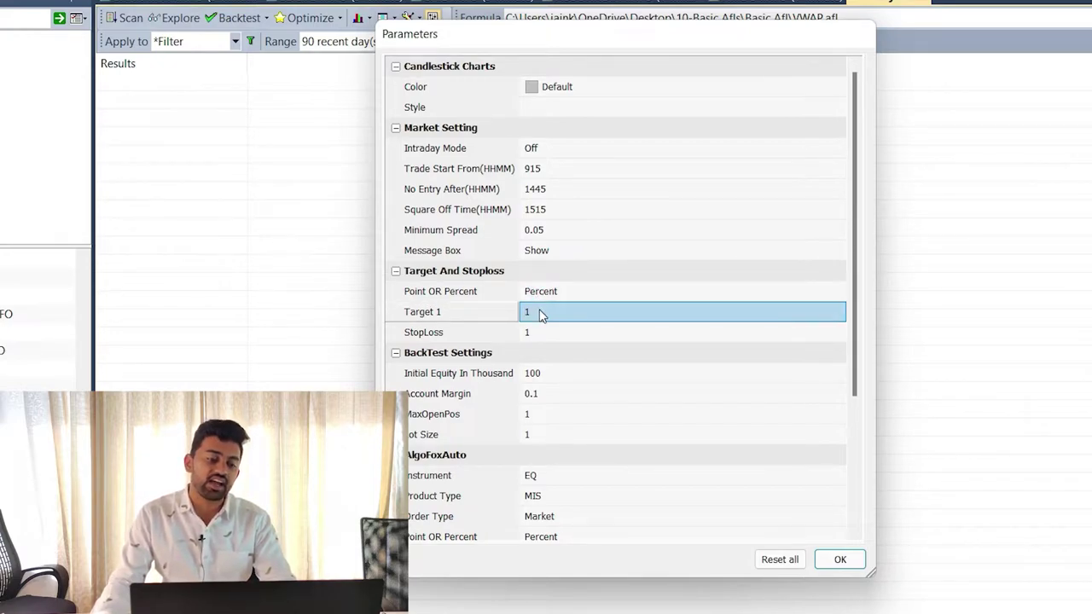
left_click(529, 334)
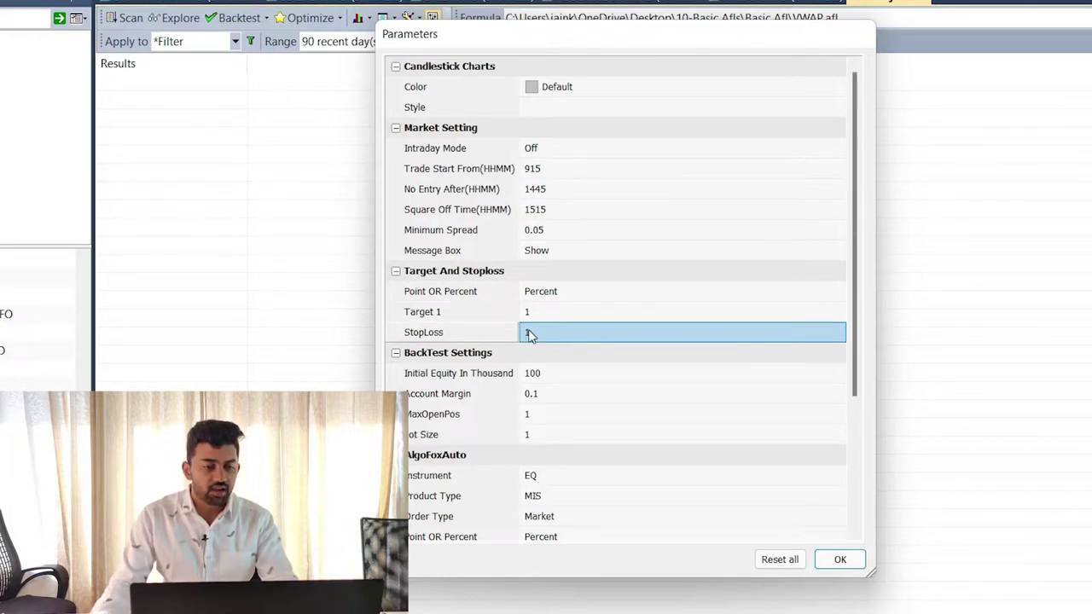
left_click(504, 381)
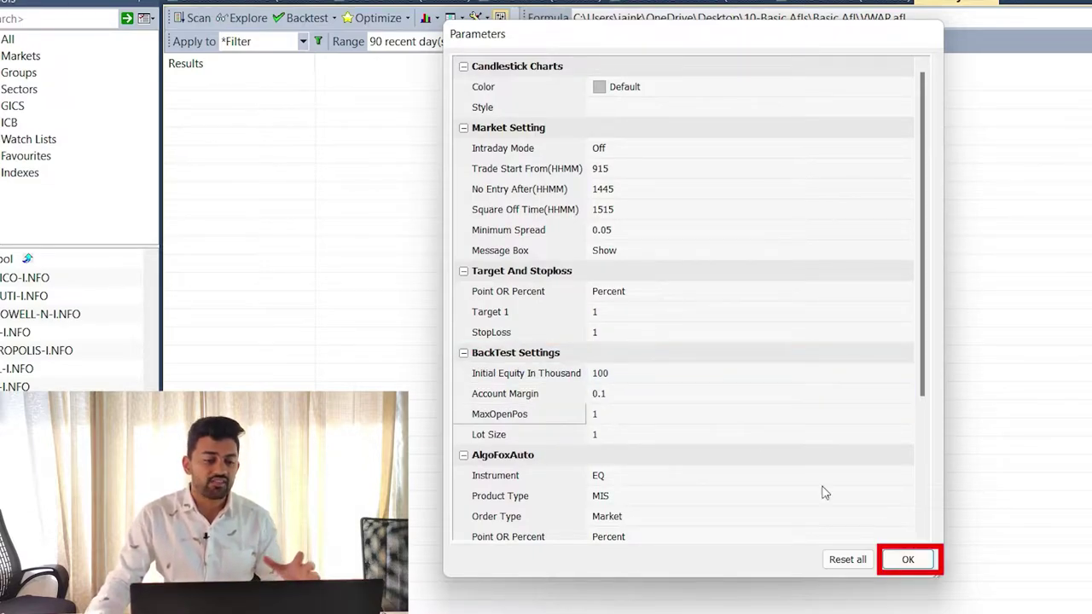
left_click(909, 560)
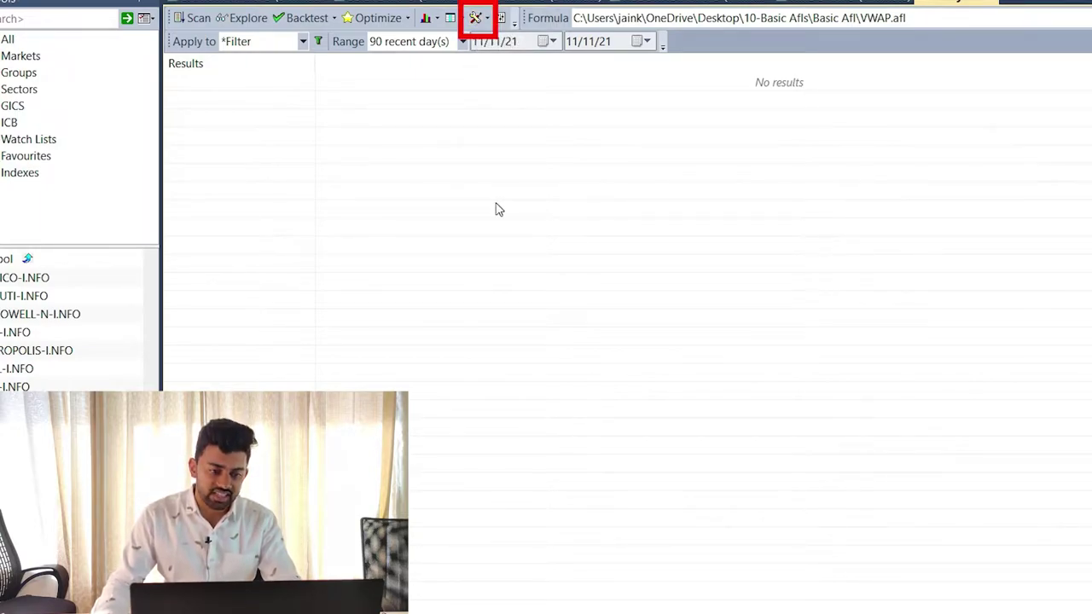
Step: Choose 5 Minute periodicity in the Backtester settings and confirm
left_click(476, 19)
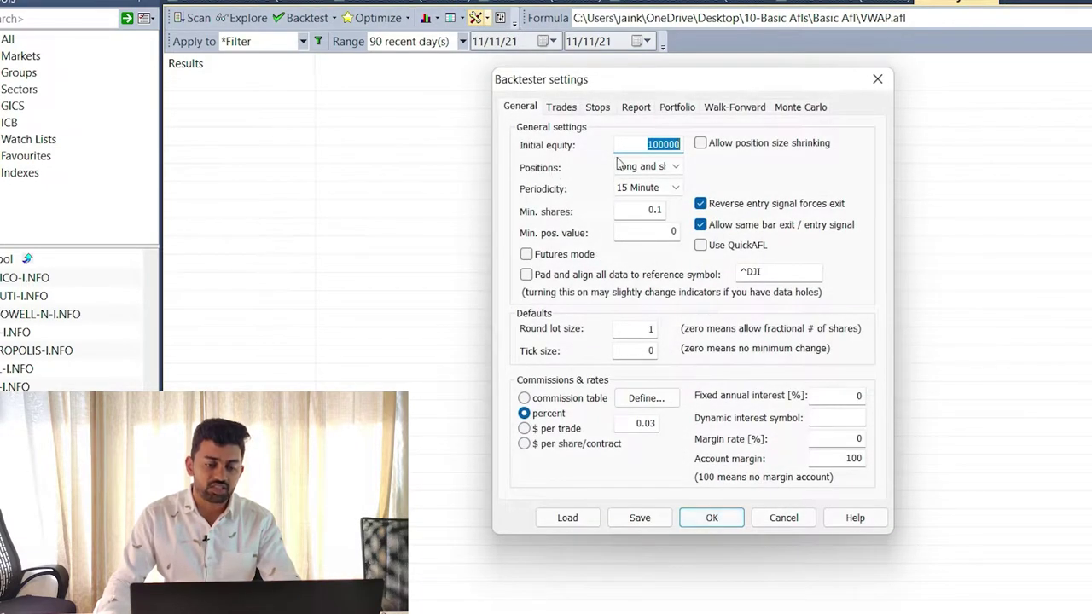
left_click(624, 191)
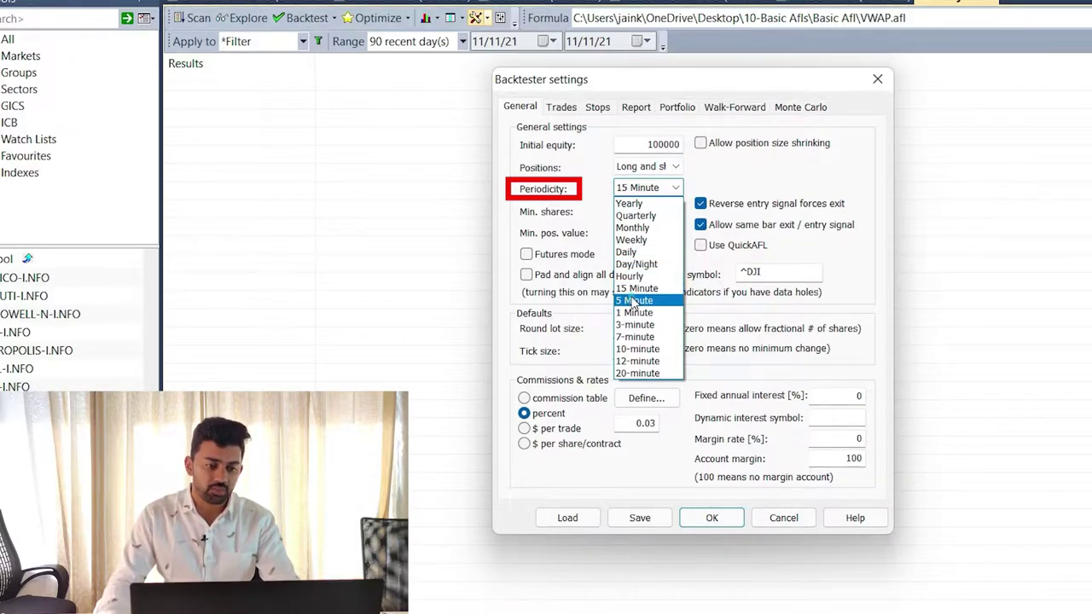
left_click(634, 302)
left_click(714, 517)
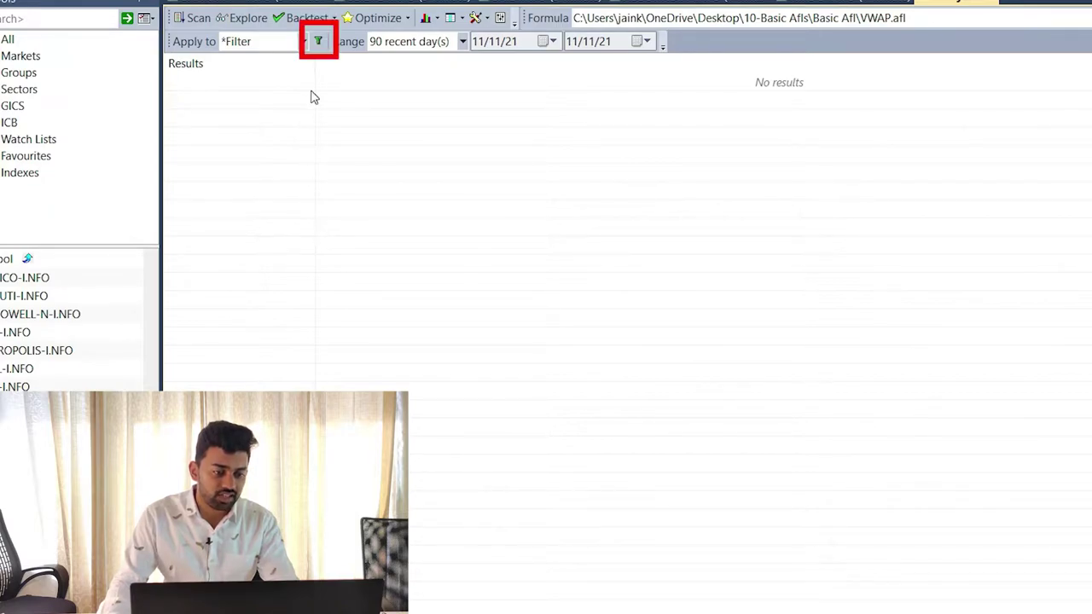
Step: Keep the filter on watch list List 3 and scan its symbols with VWAP.afl
left_click(318, 41)
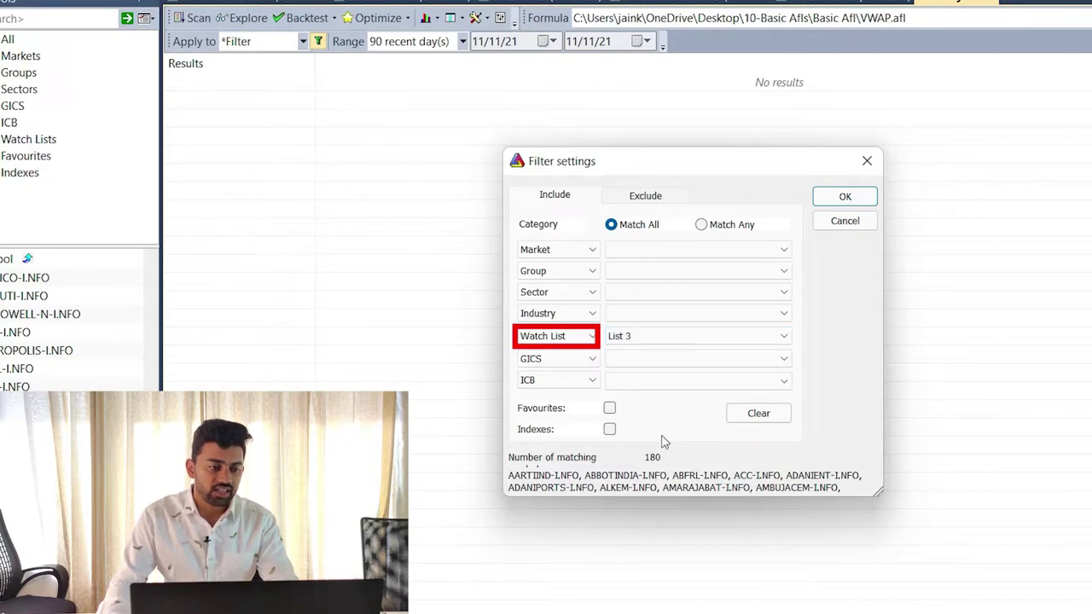
left_click(837, 203)
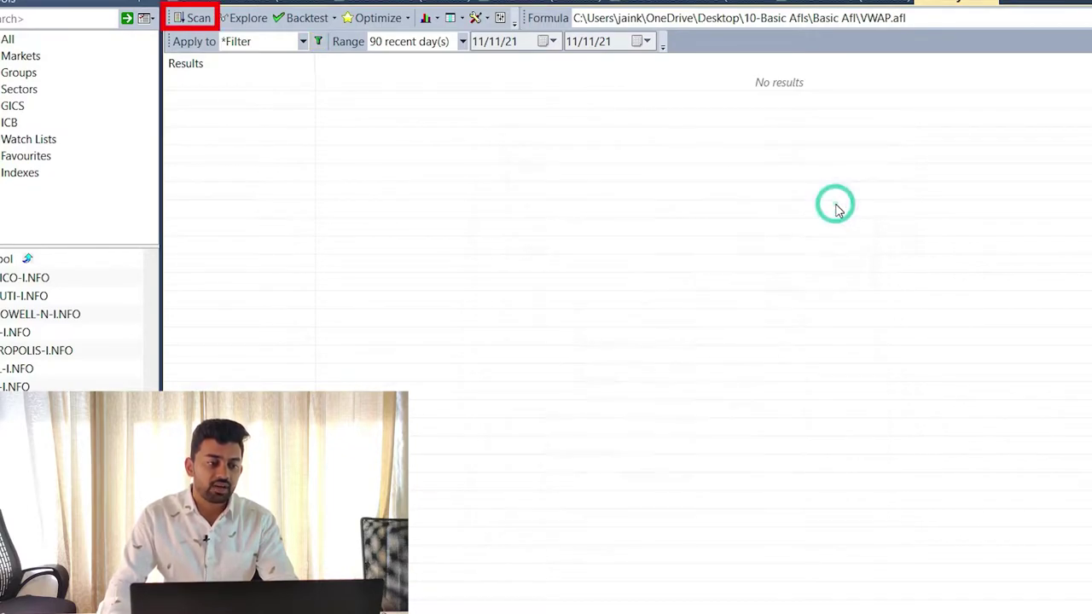
left_click(198, 19)
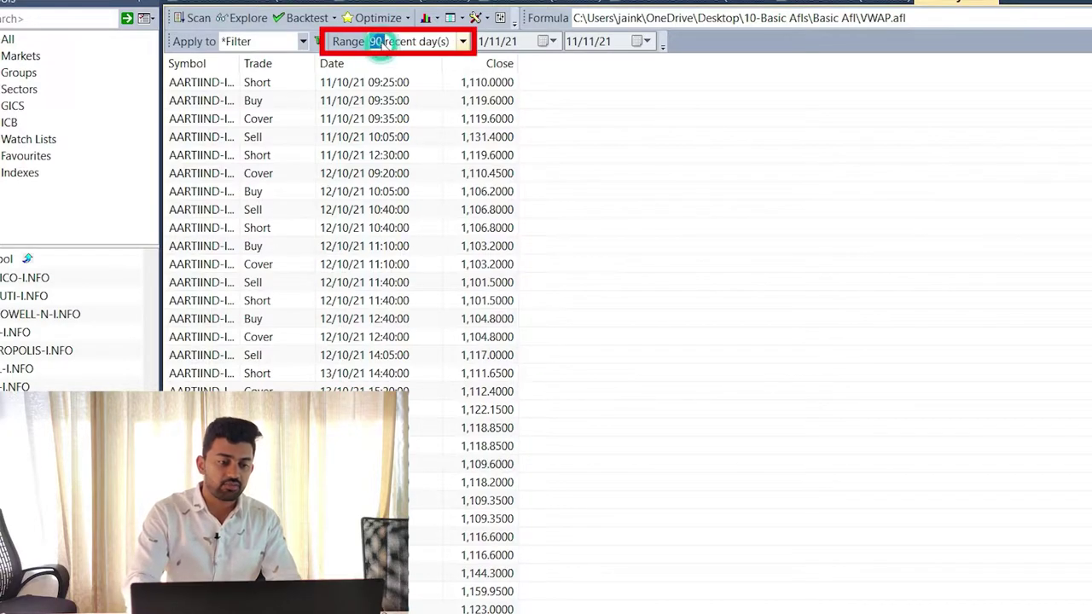
Step: Change the range to 1 recent day and rerun the scan
double_click(376, 41)
type("1")
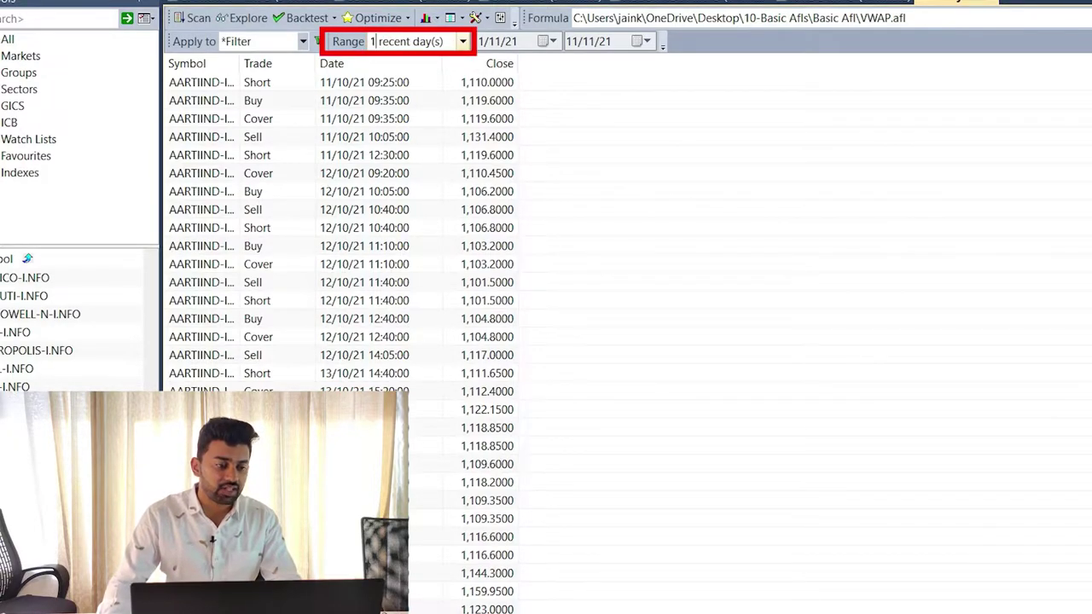
left_click(193, 17)
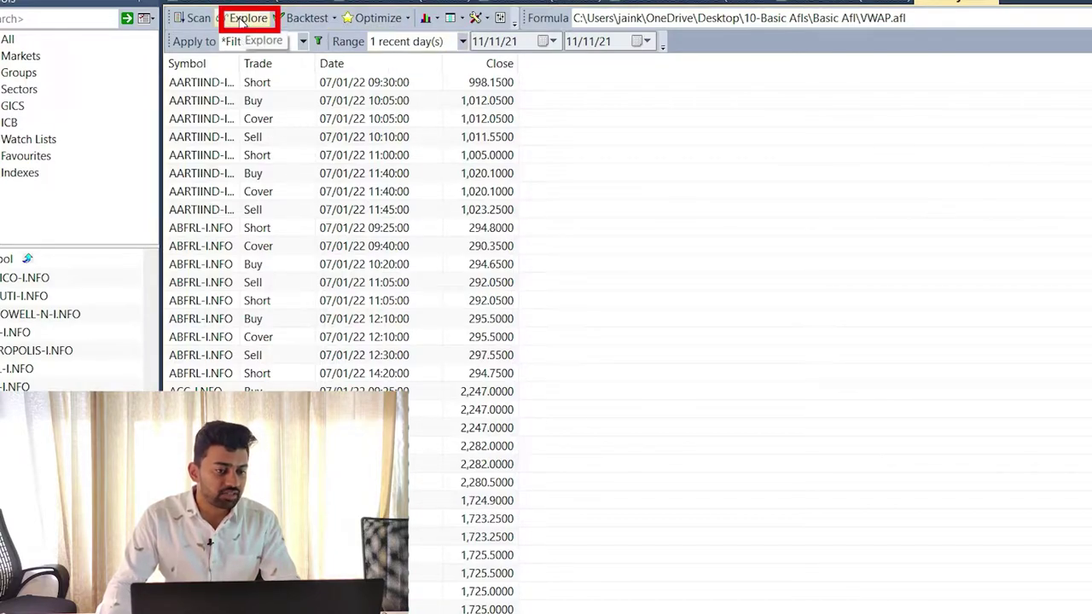
left_click(243, 19)
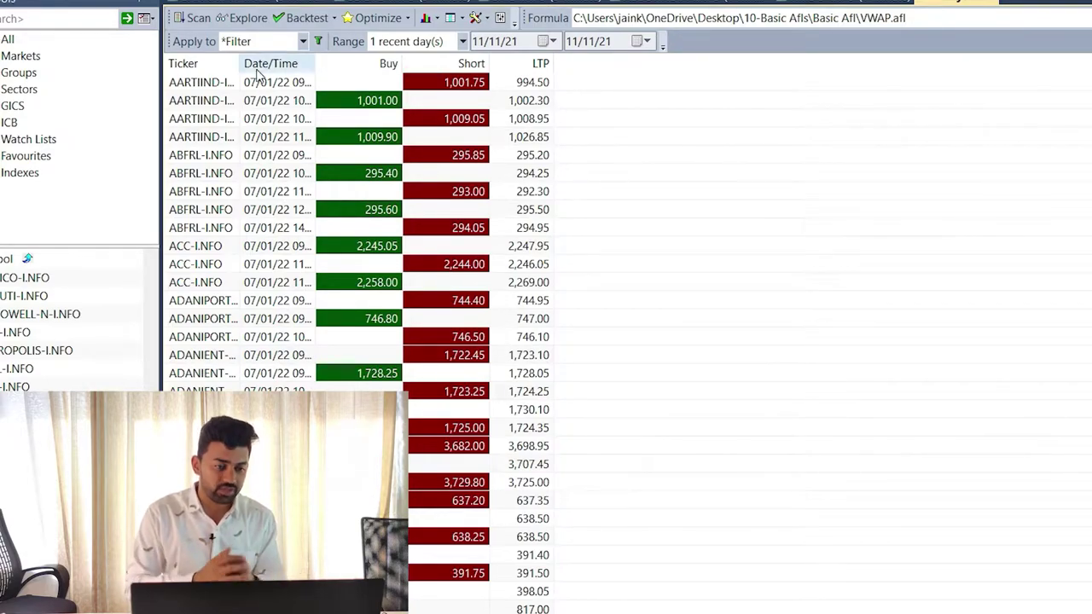
scroll(348, 253, "down", 20)
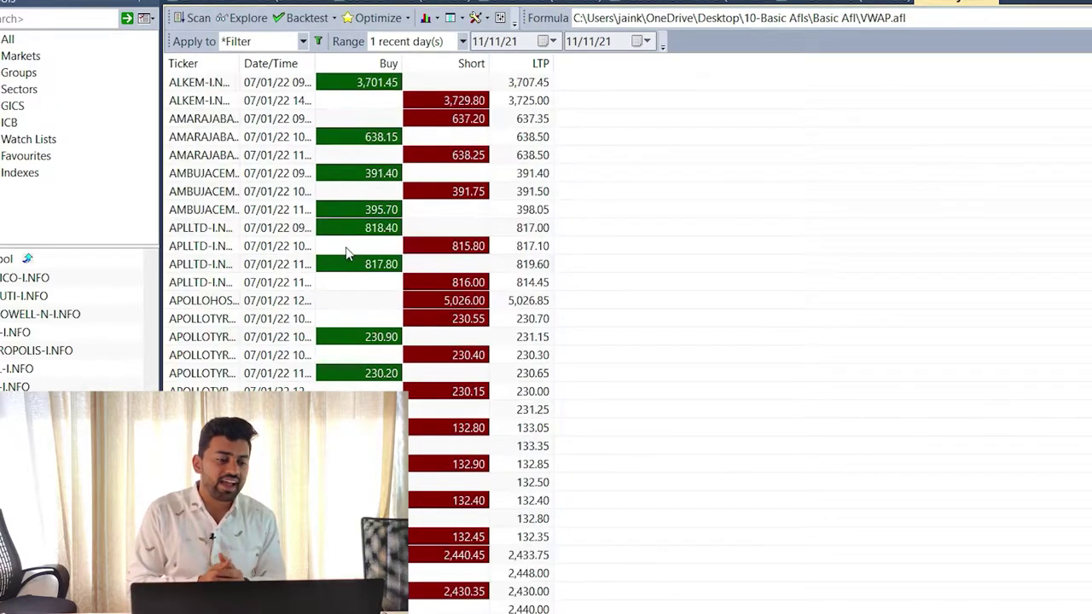
scroll(348, 254, "up", 5)
scroll(349, 254, "up", 15)
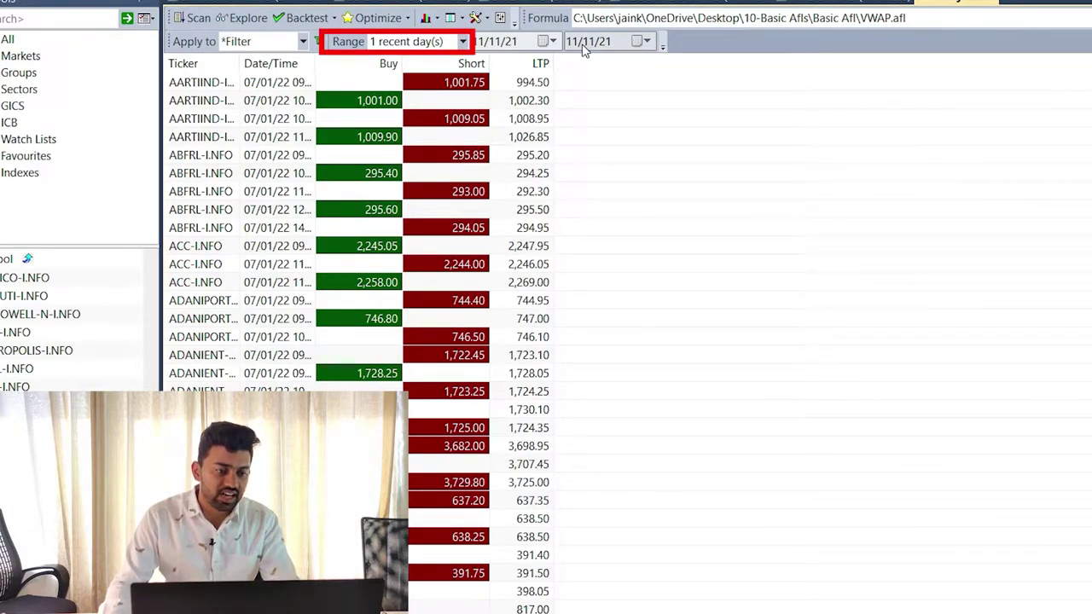
Step: Set the range to 90 recent days and backtest VWAP.afl
left_click(373, 62)
left_click(373, 42)
double_click(374, 42)
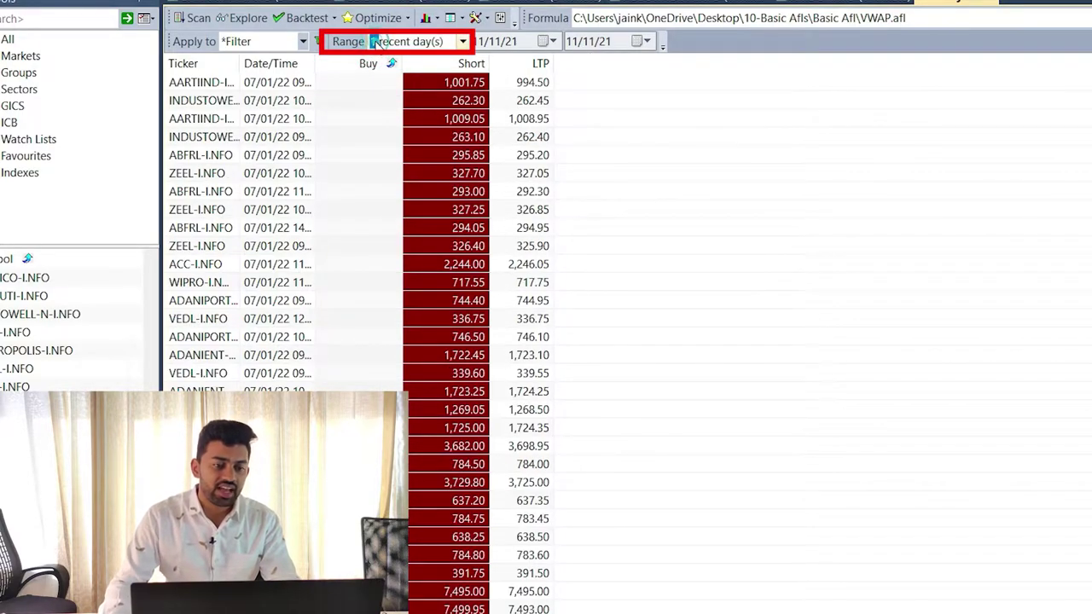
type("90")
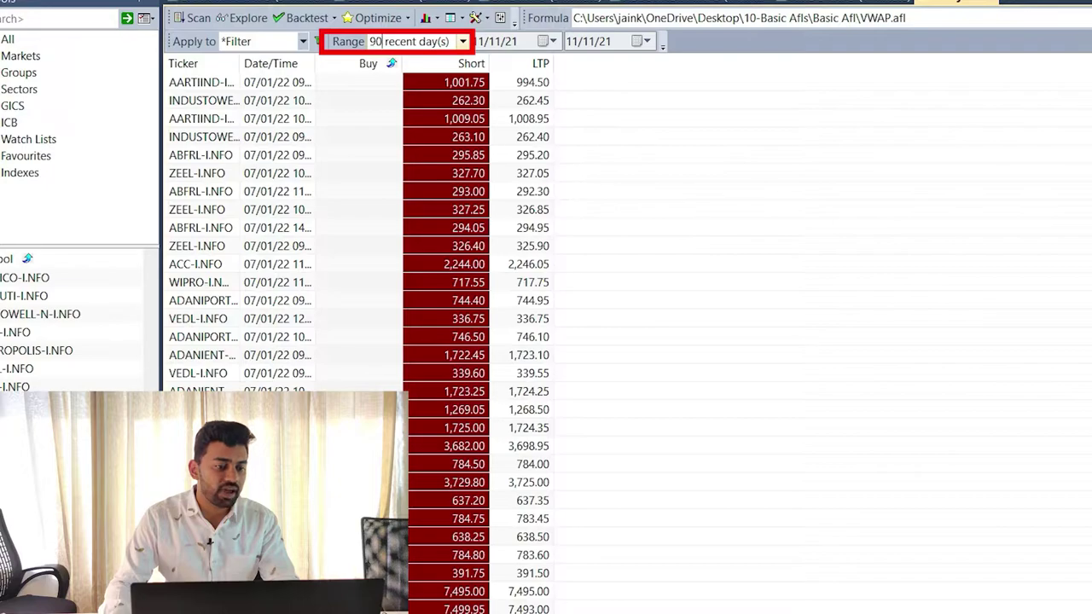
left_click(306, 17)
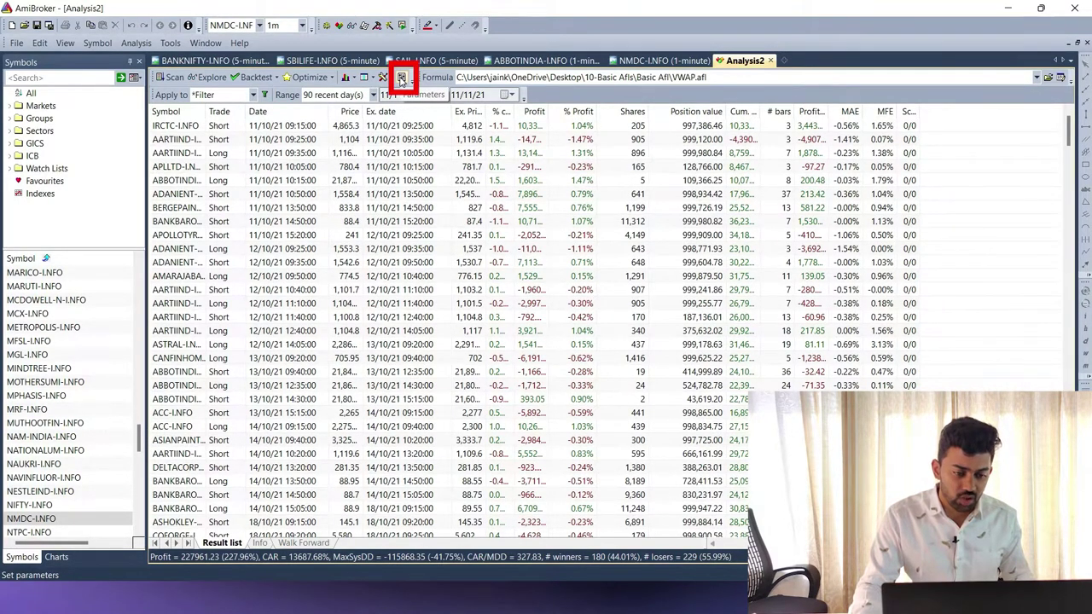
Step: Change Account Margin under BackTest Settings from 0.1 to 0.3 and accept the parameters
left_click(401, 80)
scroll(622, 365, "down", 3)
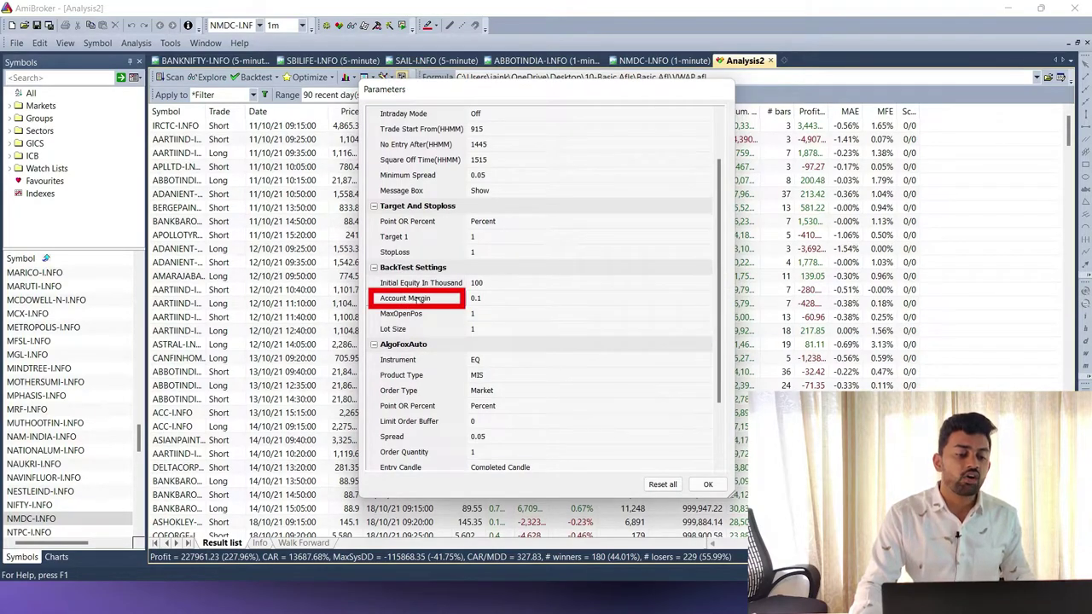
left_click(472, 298)
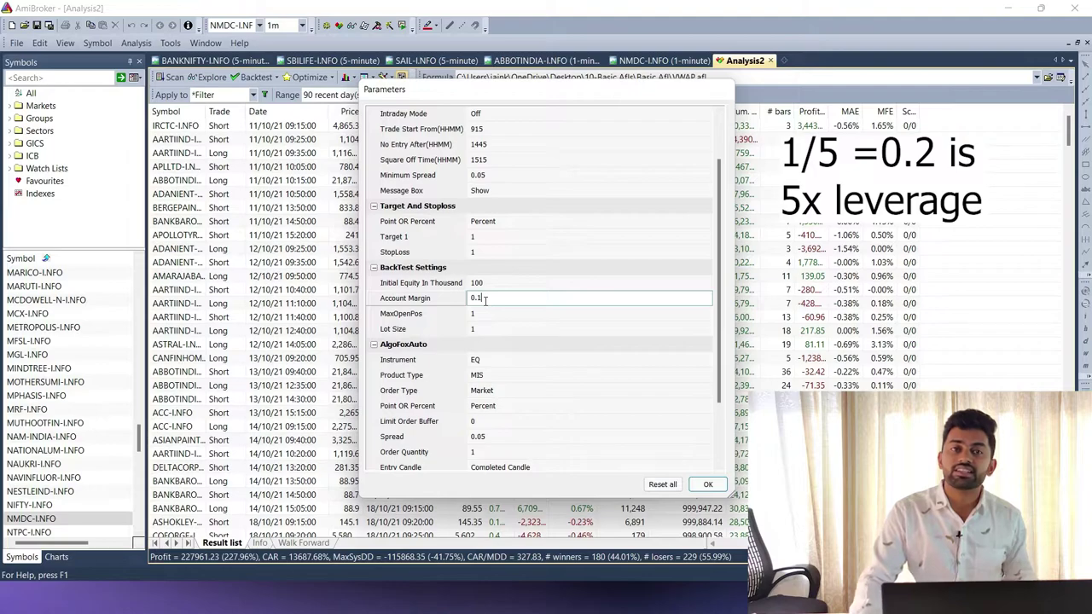
key("BackSpace")
type("3")
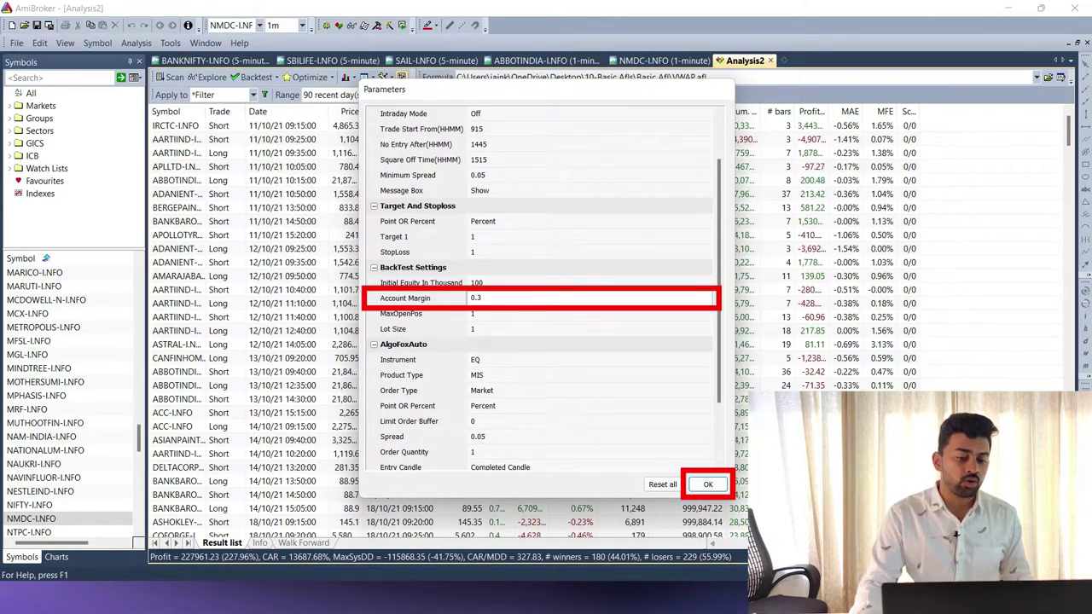
left_click(721, 487)
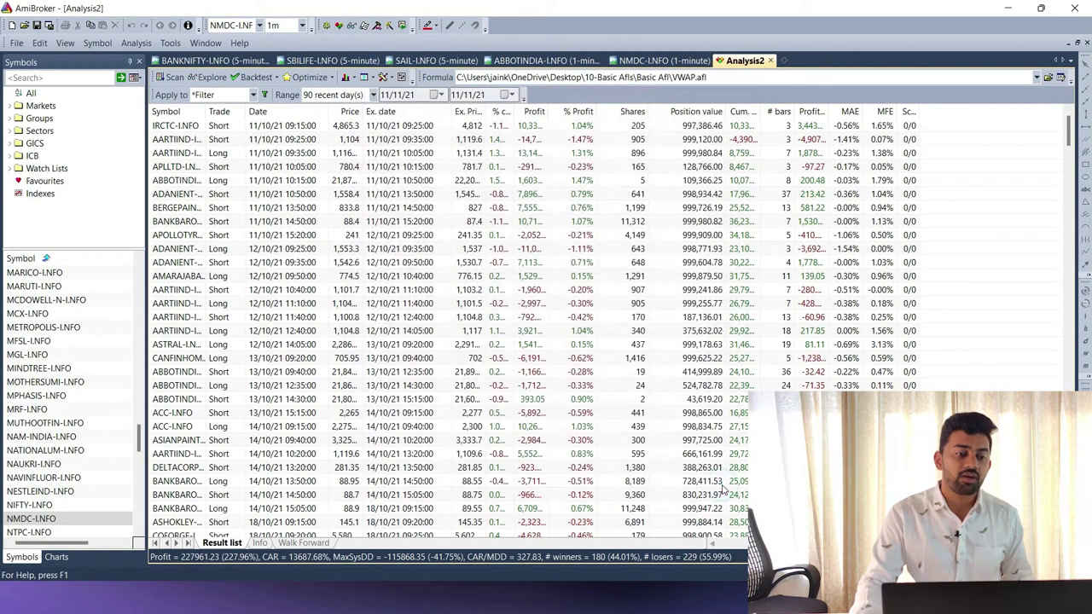
Step: Rerun the backtest at 0.3 margin, giving 76928.49 profit and −24.10% max drawdown
left_click(254, 77)
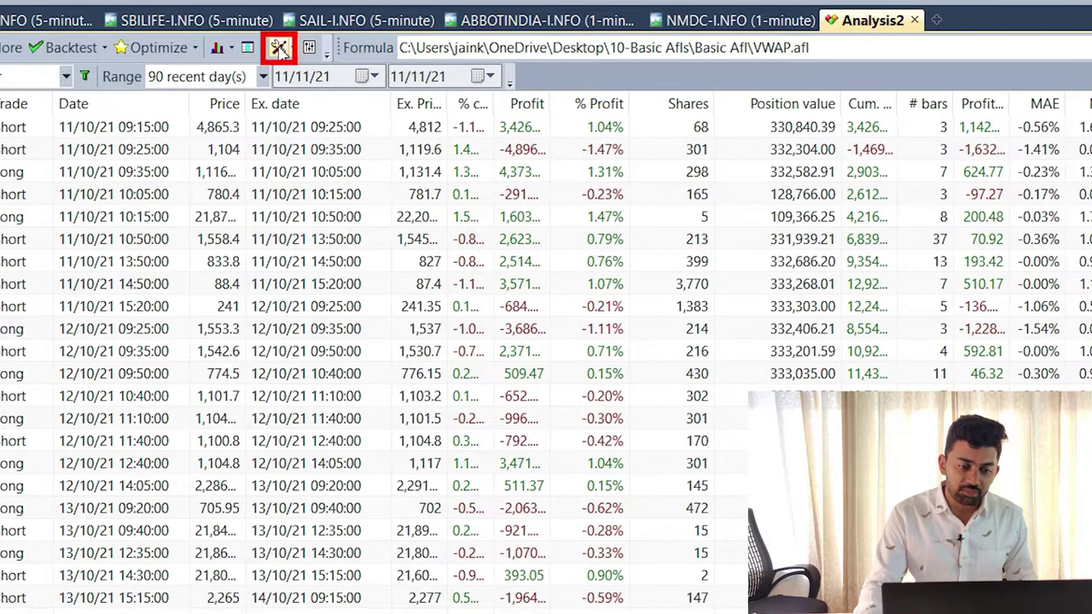
left_click(280, 49)
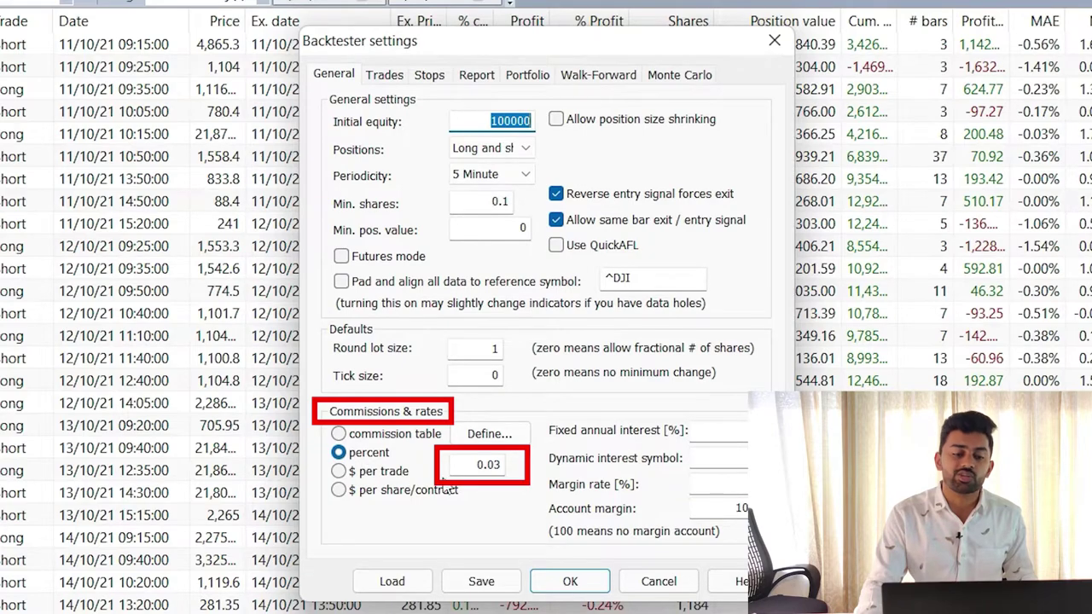
double_click(465, 464)
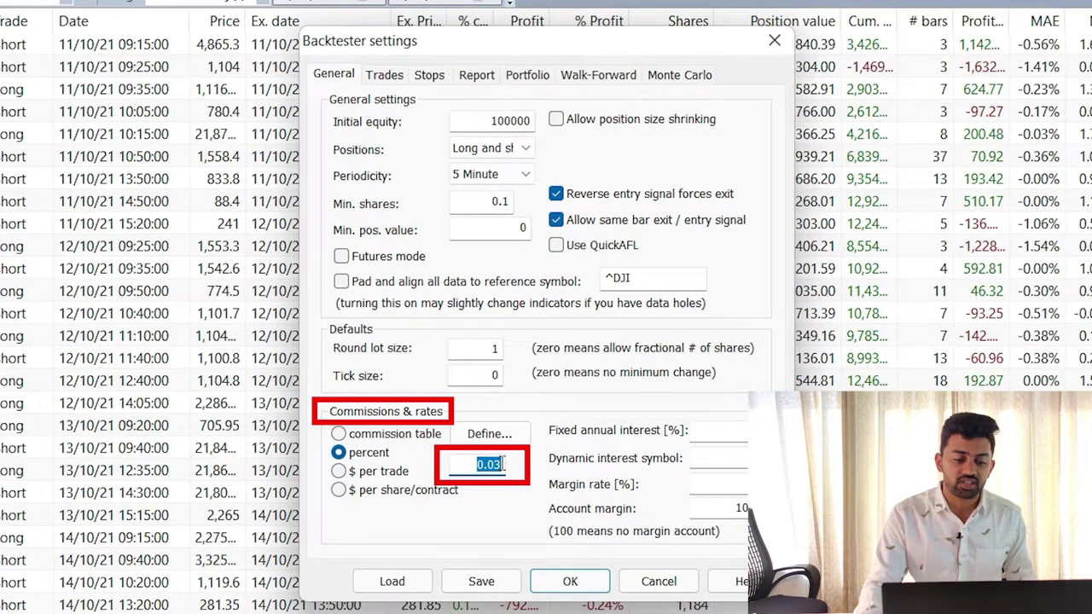
left_click(491, 465)
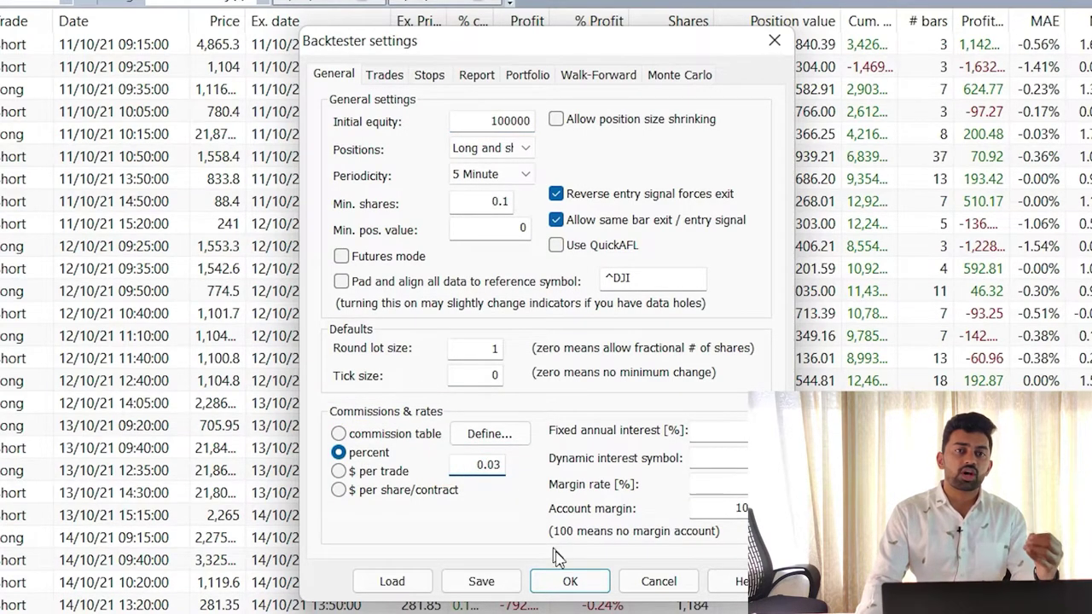
left_click(569, 580)
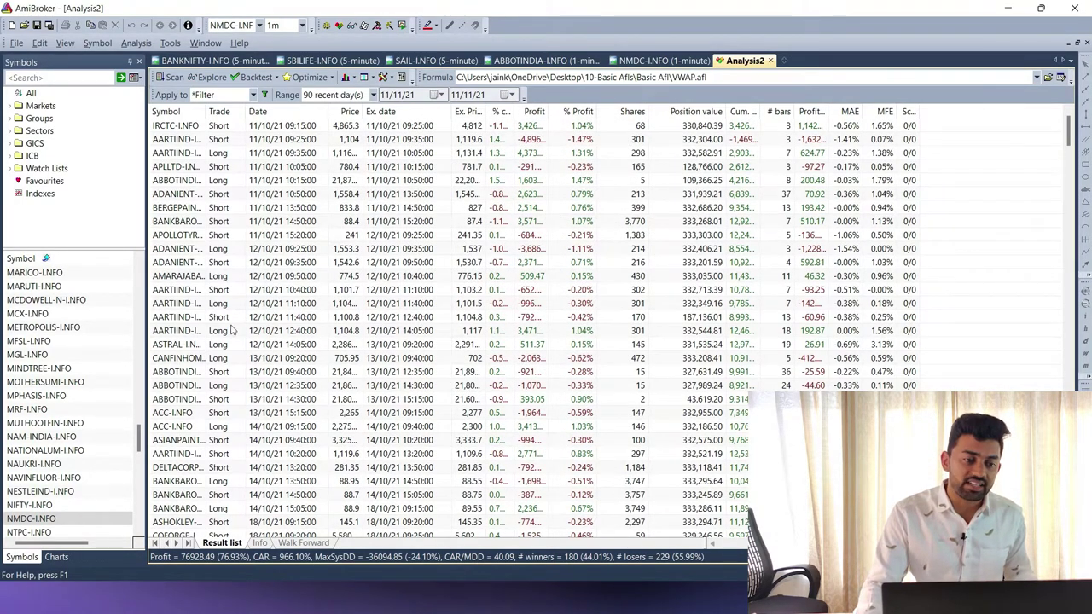
left_click(246, 78)
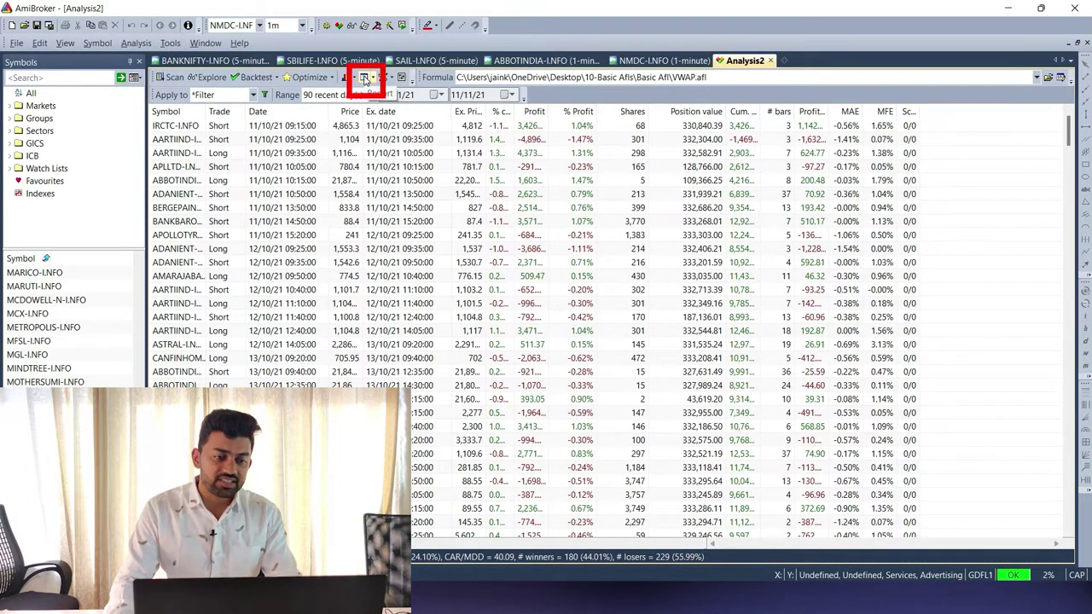
Step: Open the VWAP backtest report full-screen and highlight the ending capital and 409 total trades
left_click(364, 78)
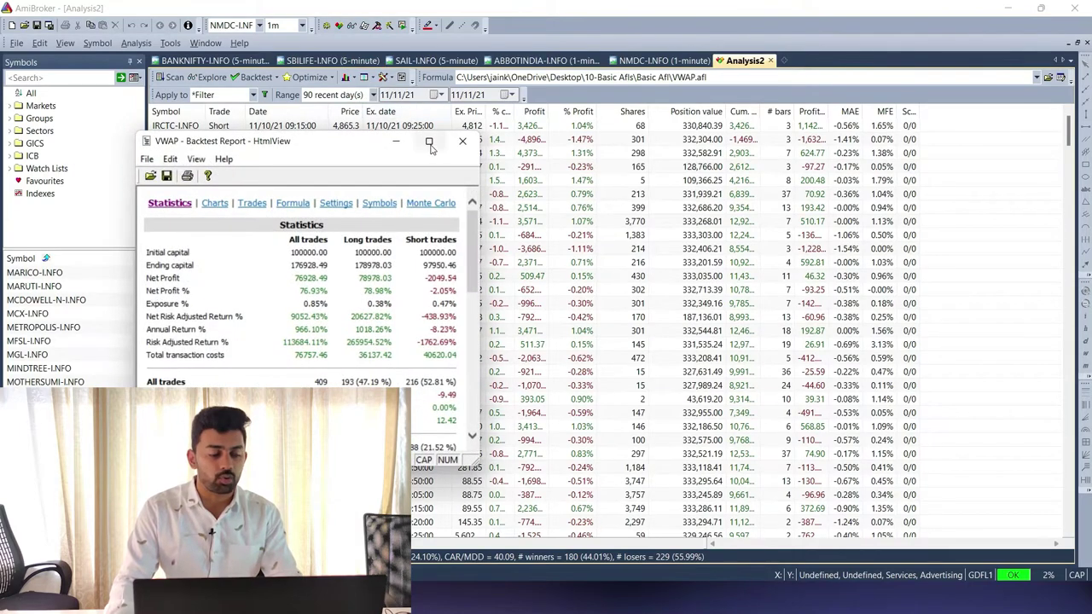
left_click(432, 140)
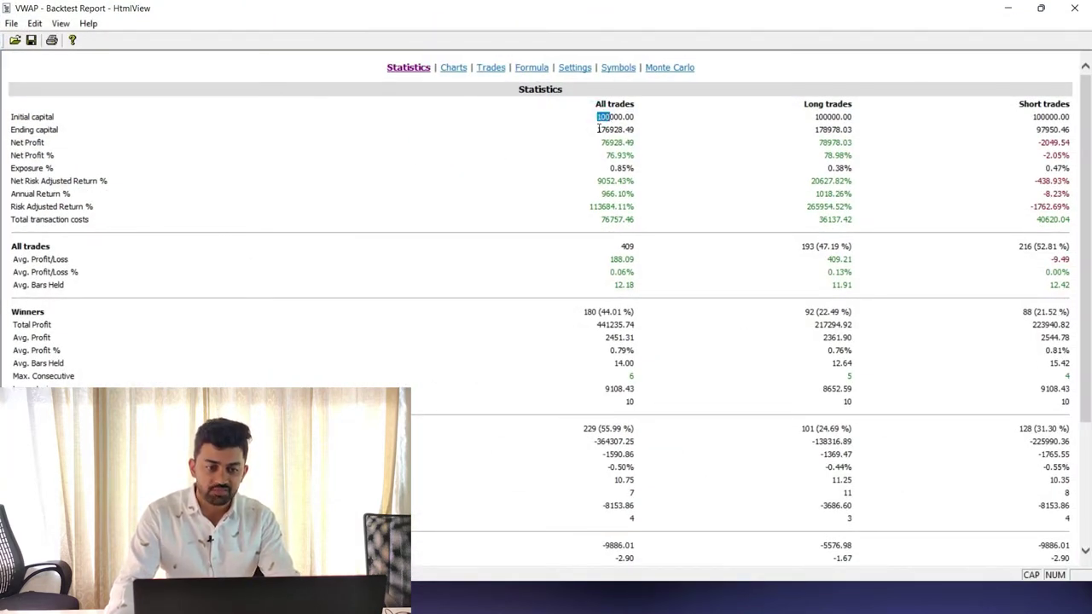
left_click_drag(598, 129, 610, 129)
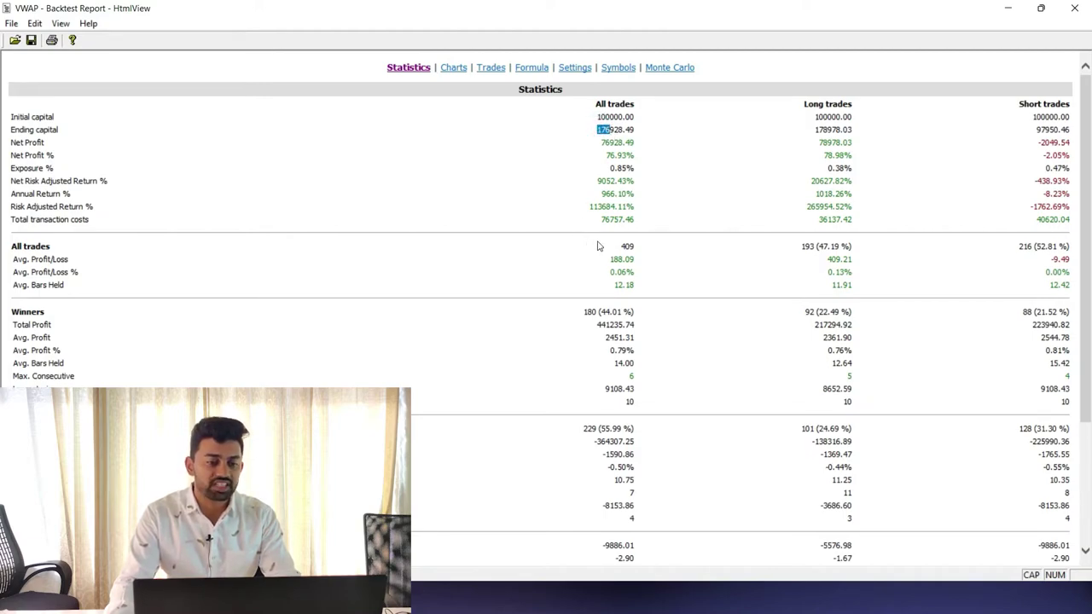
left_click_drag(620, 247, 637, 251)
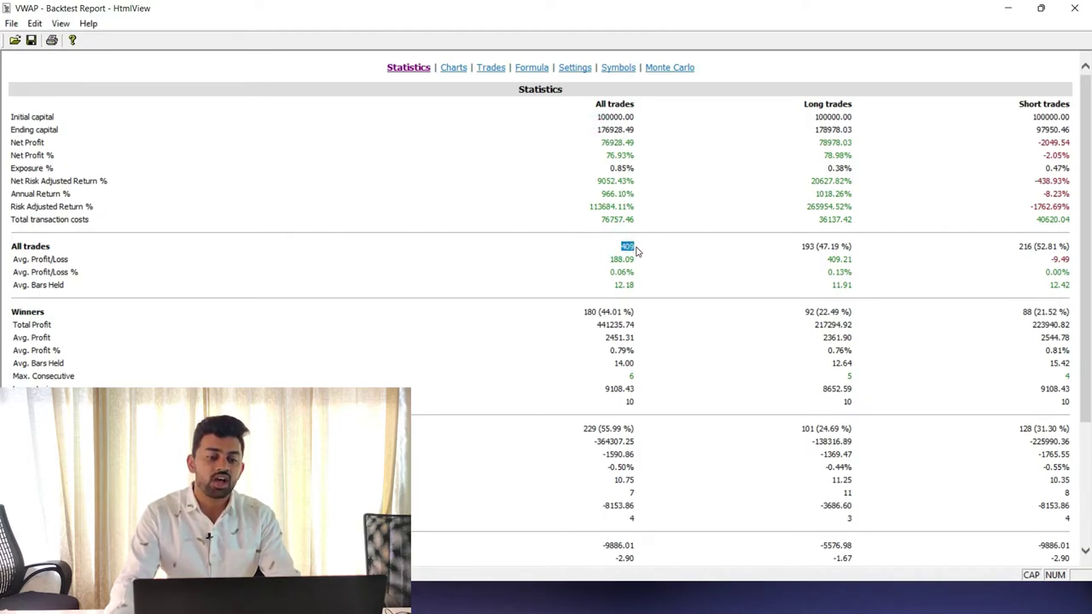
Step: Review the Statistics, then show the Charts page with portfolio equity ending at 176928
scroll(587, 436, "down", 3)
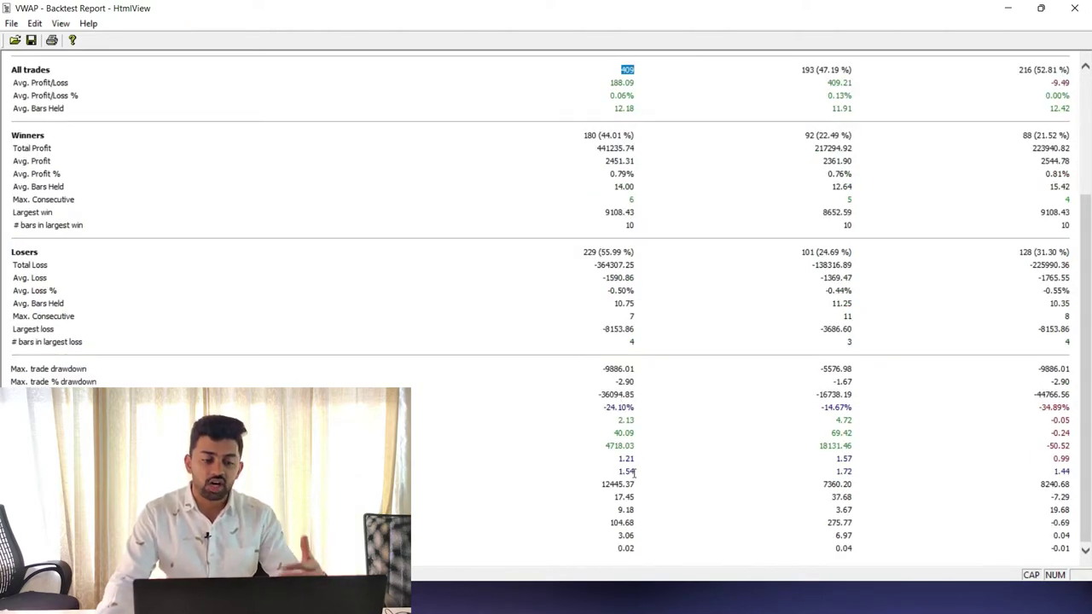
scroll(634, 472, "up", 3)
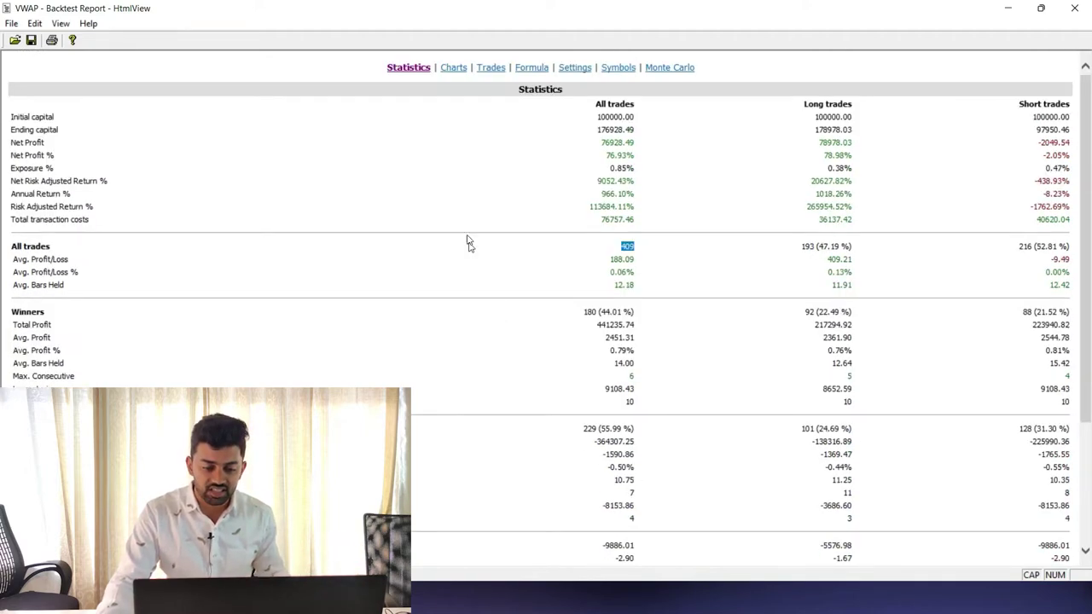
left_click(454, 70)
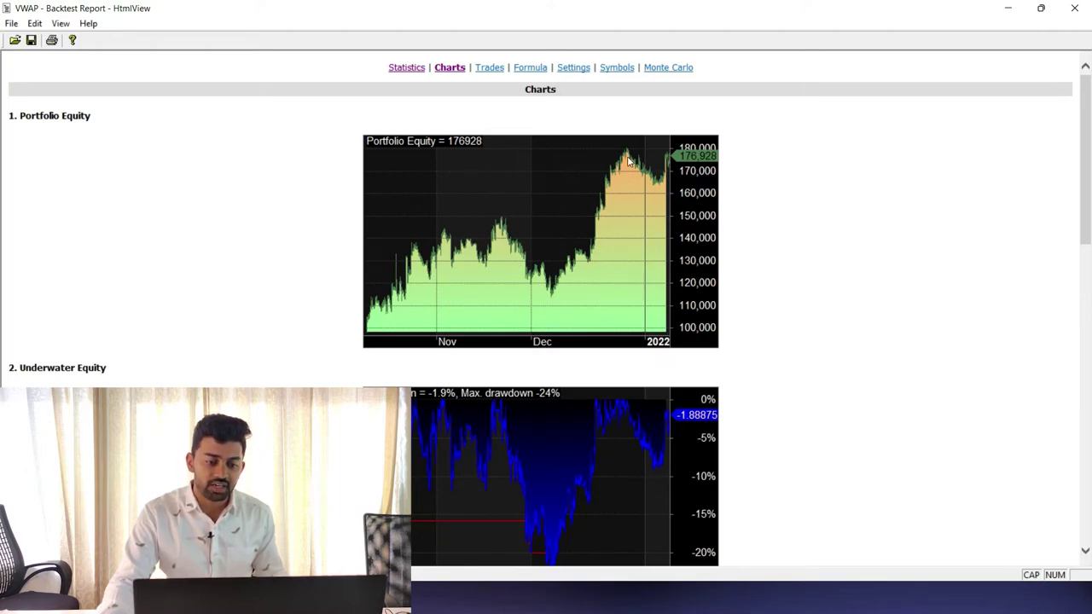
scroll(638, 187, "down", 3)
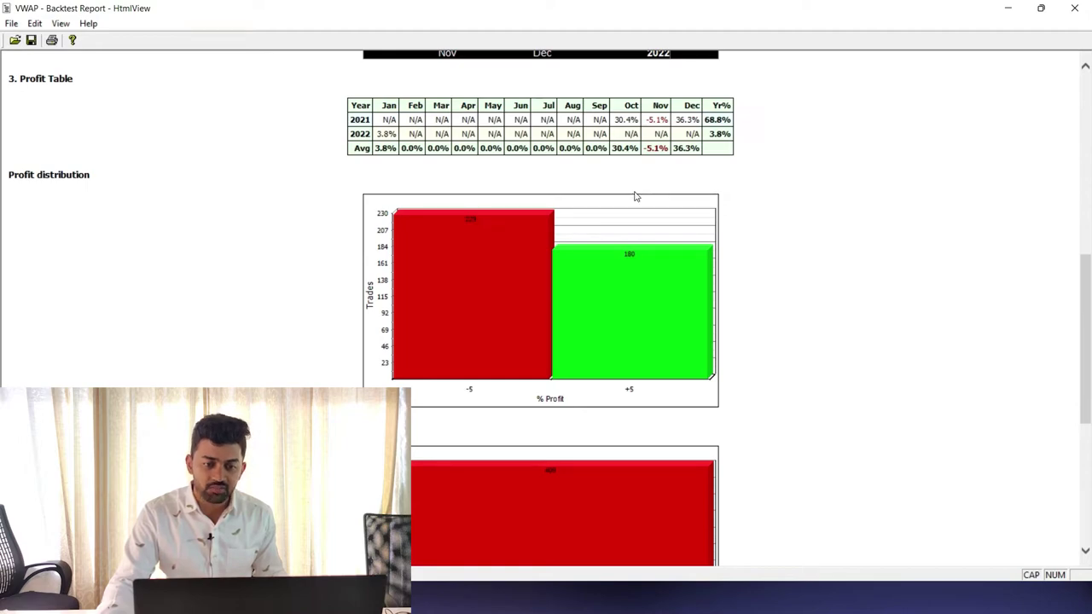